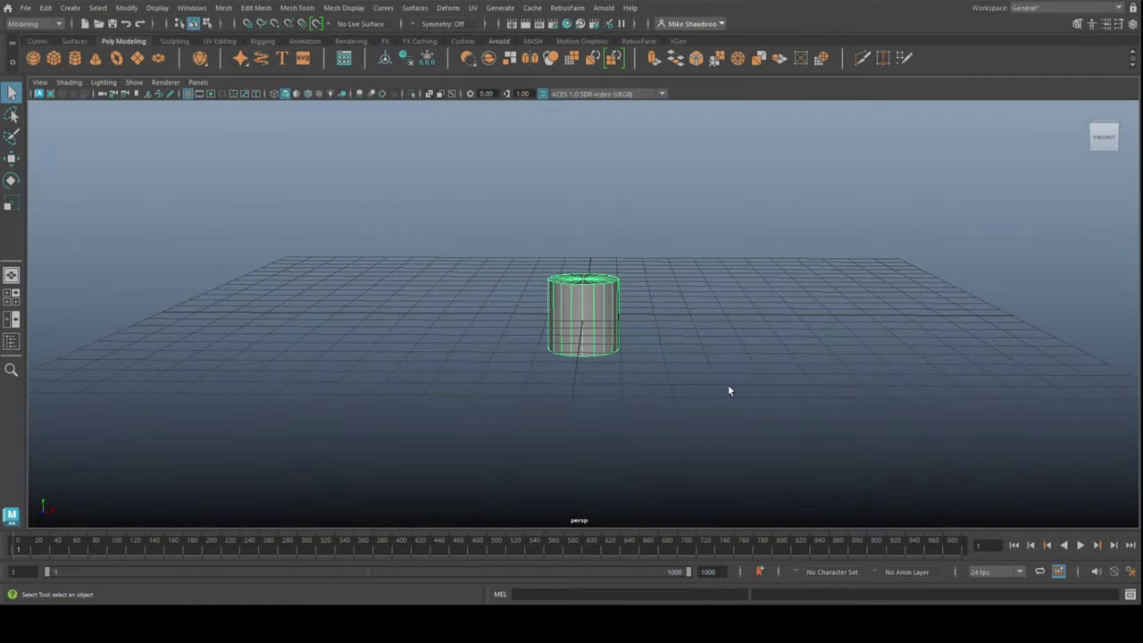
- Flatten the new polygon cylinder into a disc and nudge it slightly downward
key("ctrl+a")
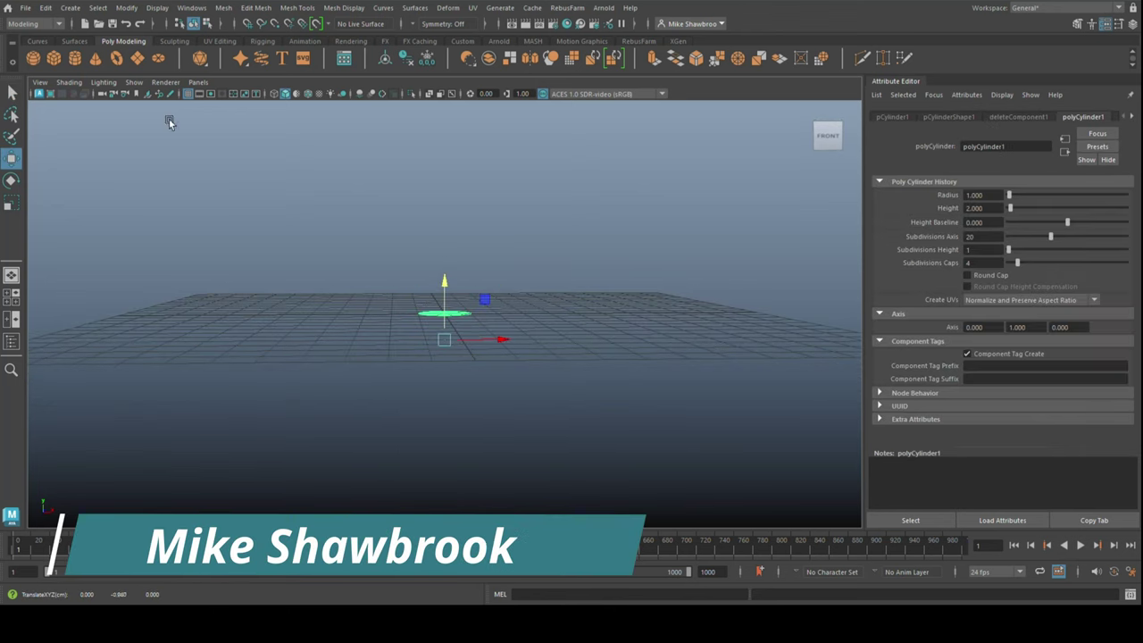
mouse_move(359, 303)
left_mouse_down("alt")
mouse_move(489, 335)
mouse_move(489, 293)
left_mouse_up("alt")
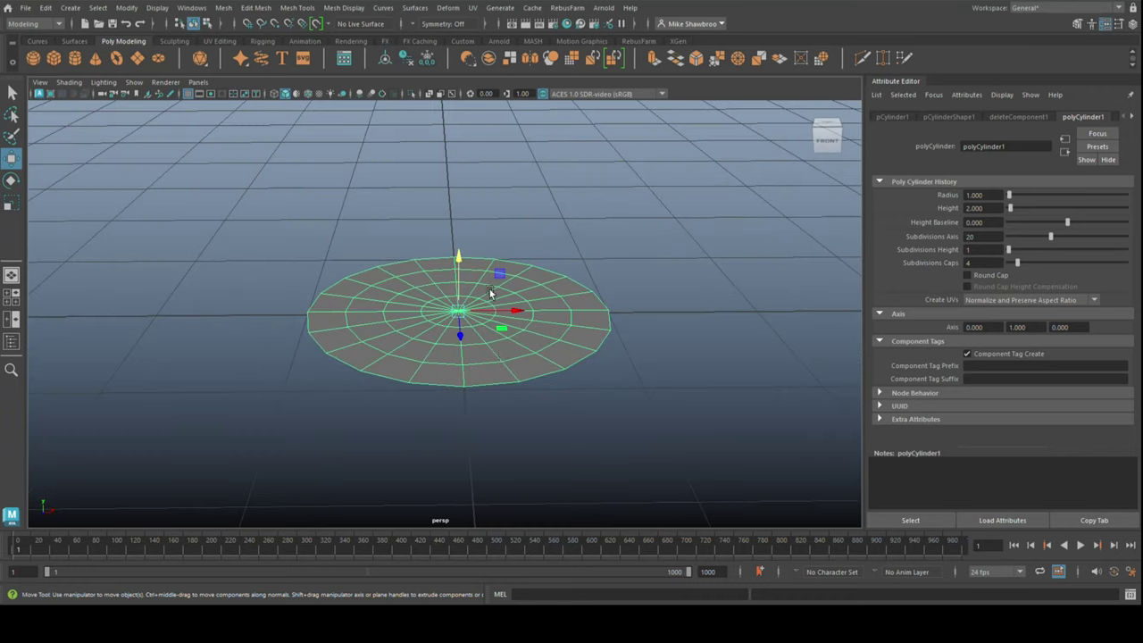
left_click(491, 283)
mouse_move(462, 255)
left_mouse_down()
mouse_move(510, 416)
mouse_move(453, 250)
mouse_move(581, 468)
left_mouse_up()
- Extrude the disc's faces with a thickness of 0.1
right_click_drag(664, 239, 704, 214, "shift")
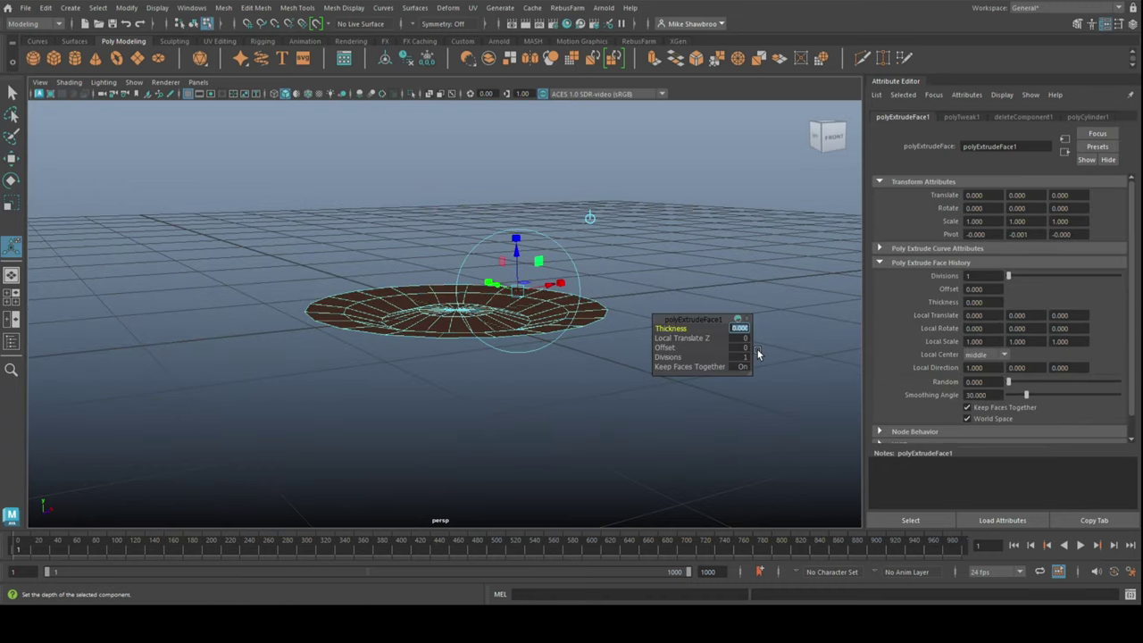
type("0.1")
key("Return")
- Insert edge loops around the disc's rim and on its underside
left_click(500, 441)
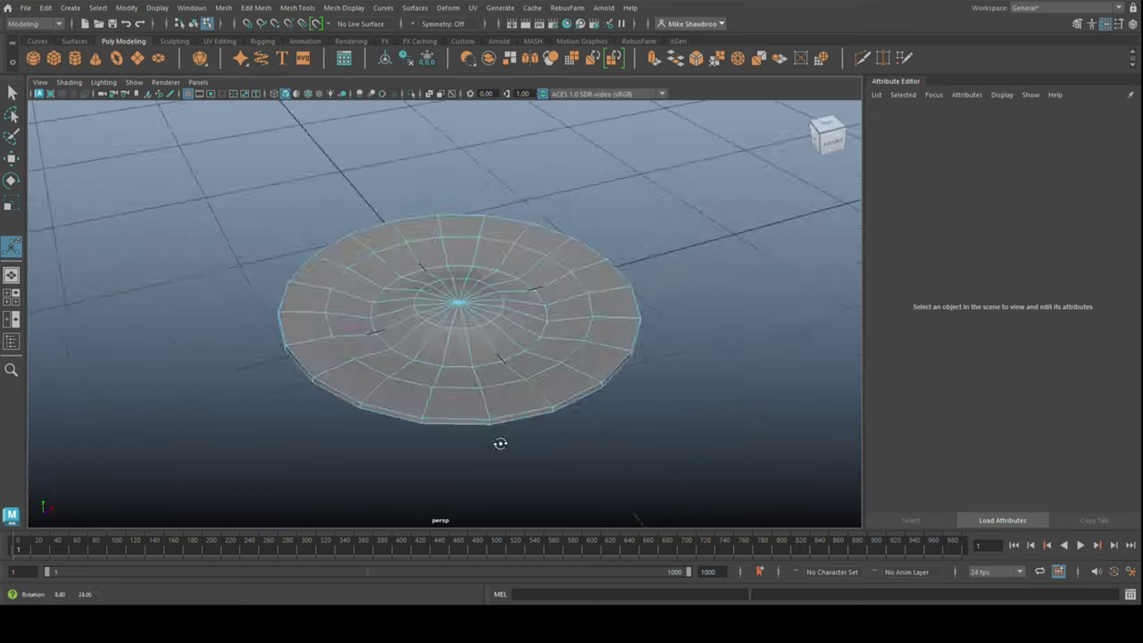
key("q")
right_click_drag(593, 276, 395, 280, "shift")
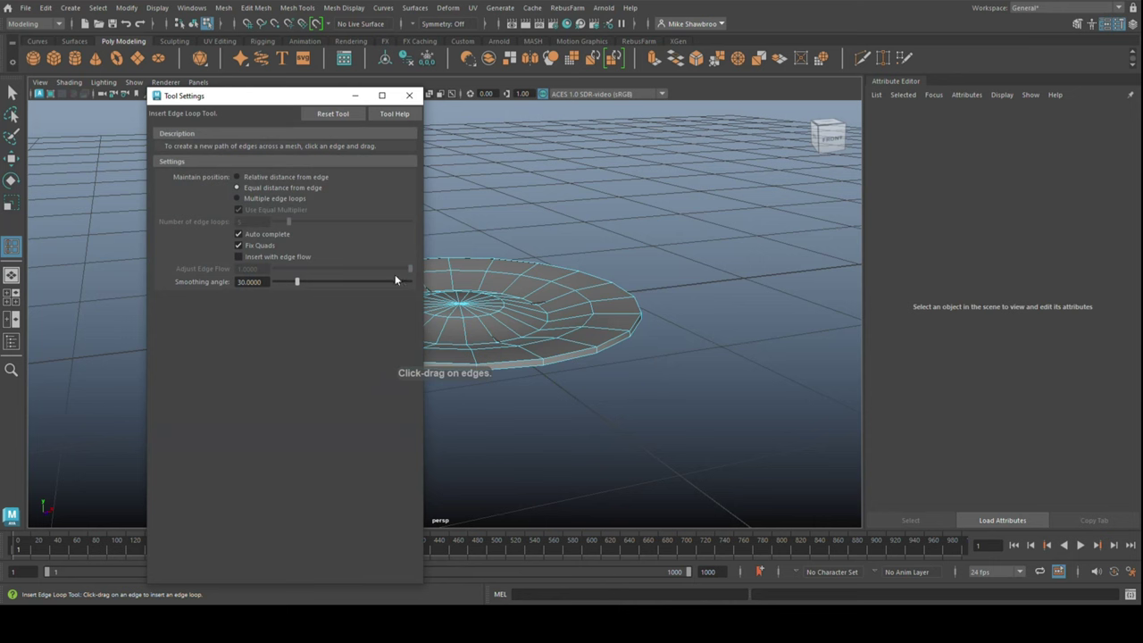
left_click(483, 369)
left_click(355, 95)
key("f")
scroll(446, 344, "up", 3)
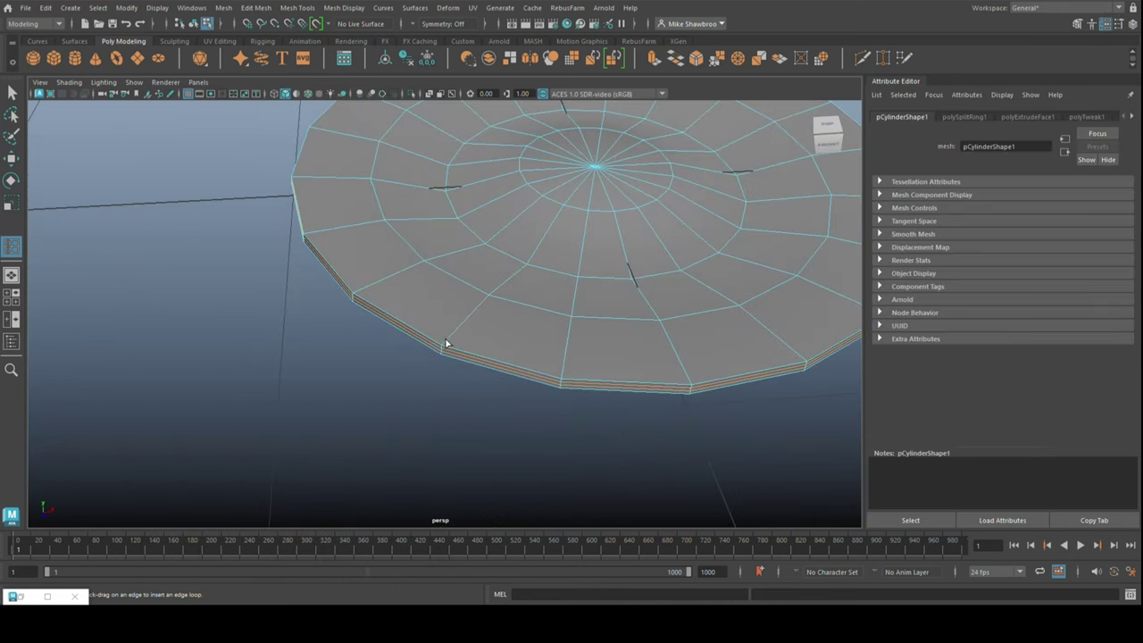
mouse_move(446, 348)
left_mouse_down("alt")
mouse_move(554, 233)
mouse_move(531, 309)
left_mouse_up("alt")
left_click(565, 219)
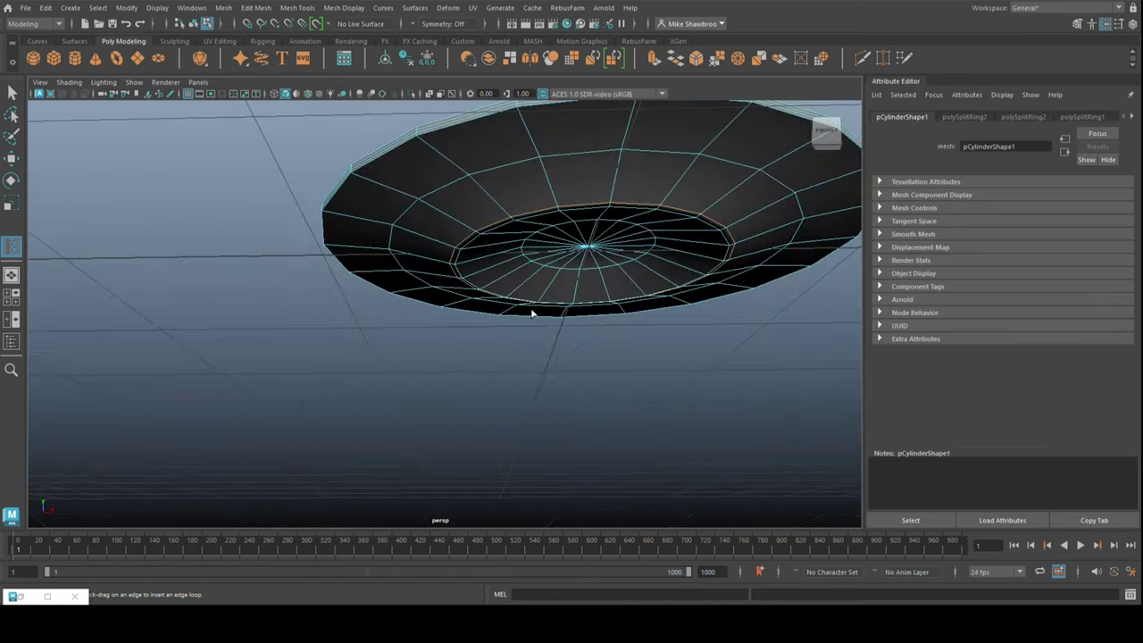
- Extrude the underside face ring into a foot and preview the disc smoothed
key("q")
right_click_drag(546, 209, 537, 227)
key("ctrl+e")
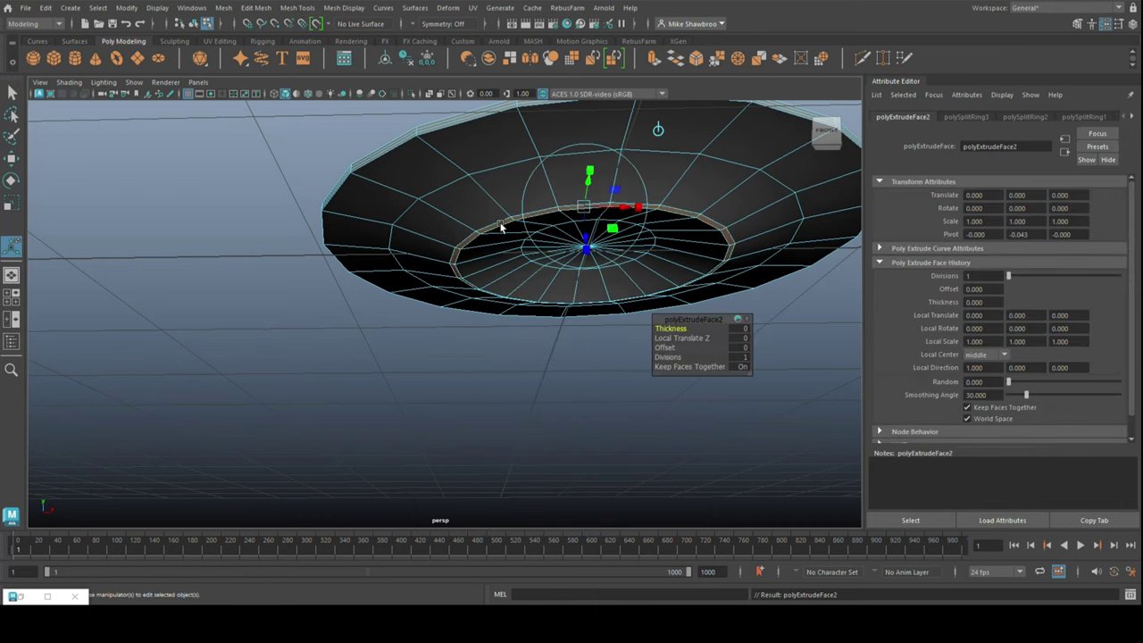
key("F8")
left_click(491, 375)
key("3")
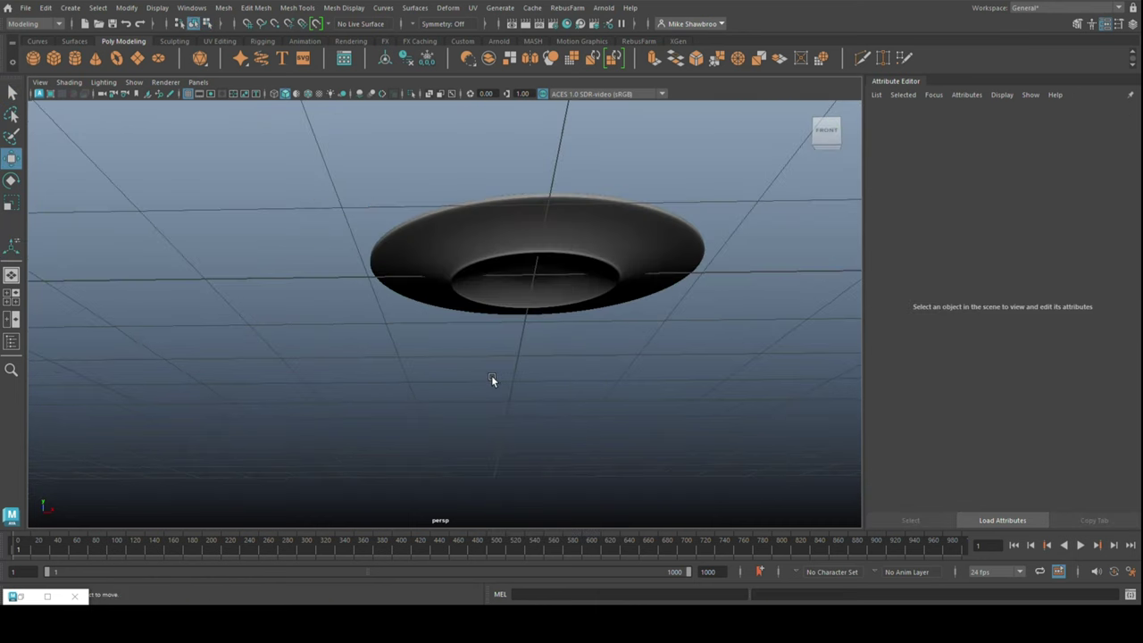
mouse_move(492, 375)
left_mouse_down("alt")
mouse_move(525, 434)
mouse_move(508, 421)
left_mouse_up("alt")
left_click(535, 403)
- Rebuild the centre: delete its faces, extrude and shrink the border, then fill and poke the cap
scroll(527, 375, "up", 5)
right_click_drag(505, 289, 502, 329)
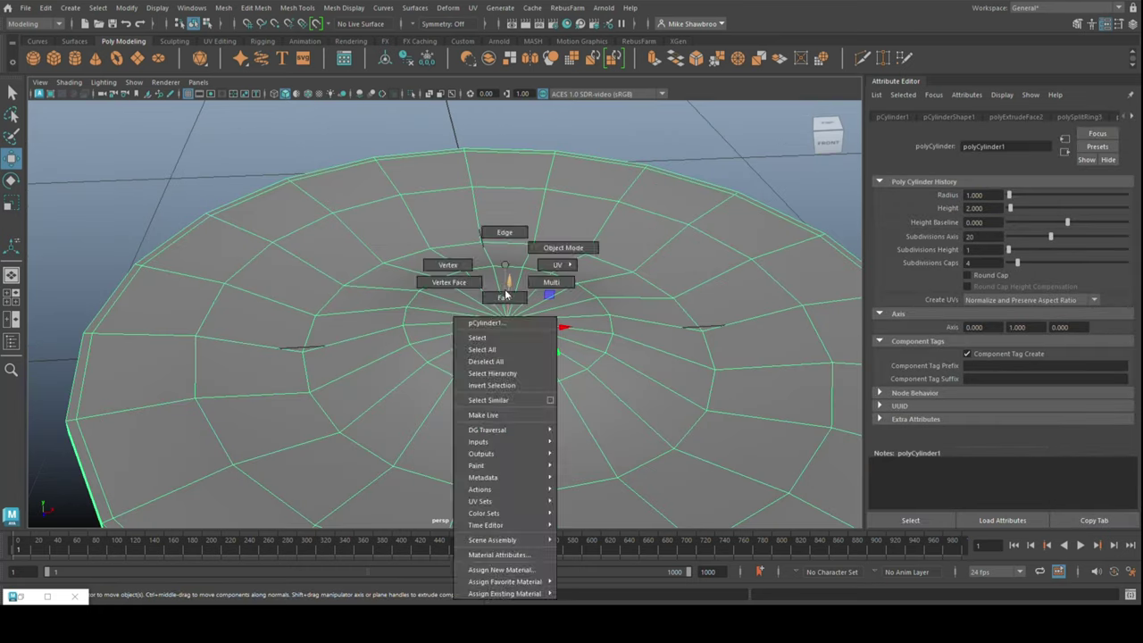
key("Delete")
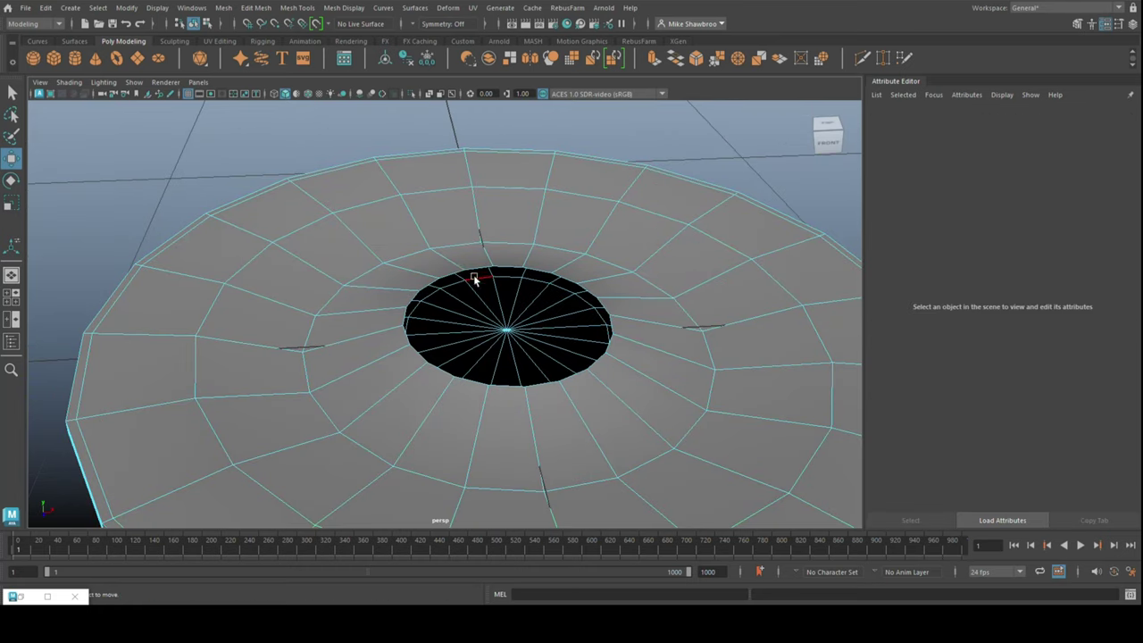
double_click(473, 277)
key("ctrl+e")
mouse_move(466, 317)
left_mouse_down()
mouse_move(436, 323)
mouse_move(485, 224)
left_mouse_up()
key("ctrl+e")
left_click(223, 8)
left_click(276, 97)
right_click(504, 321)
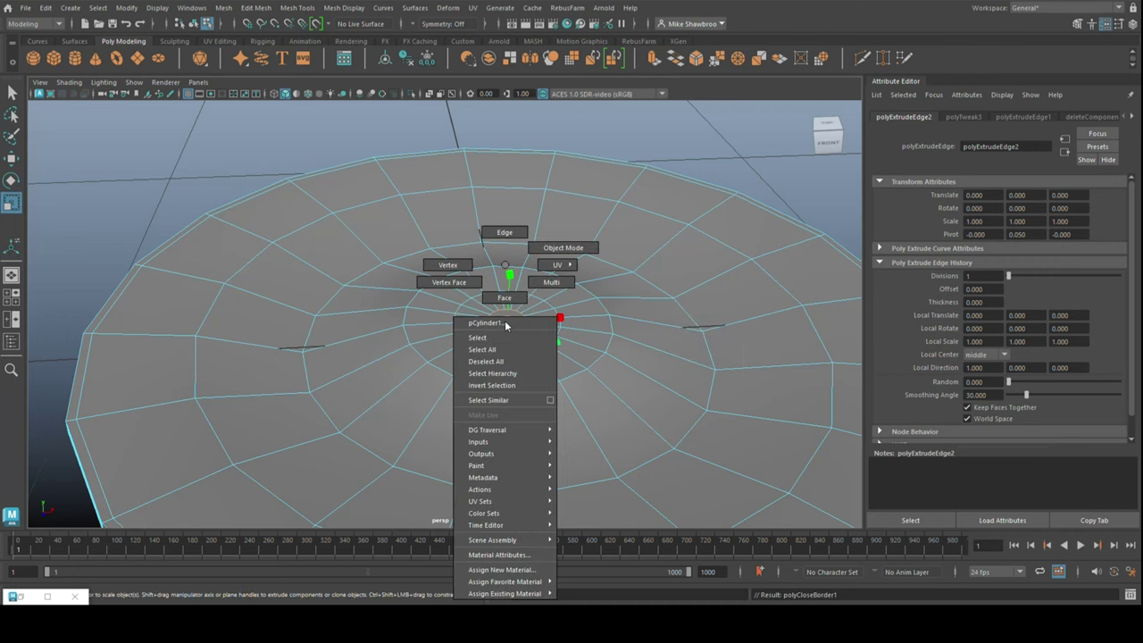
left_click(256, 7)
left_click(288, 357)
- Extrude the saucer's rim faces and change its display to smoothed
left_click(630, 135)
right_click(199, 320)
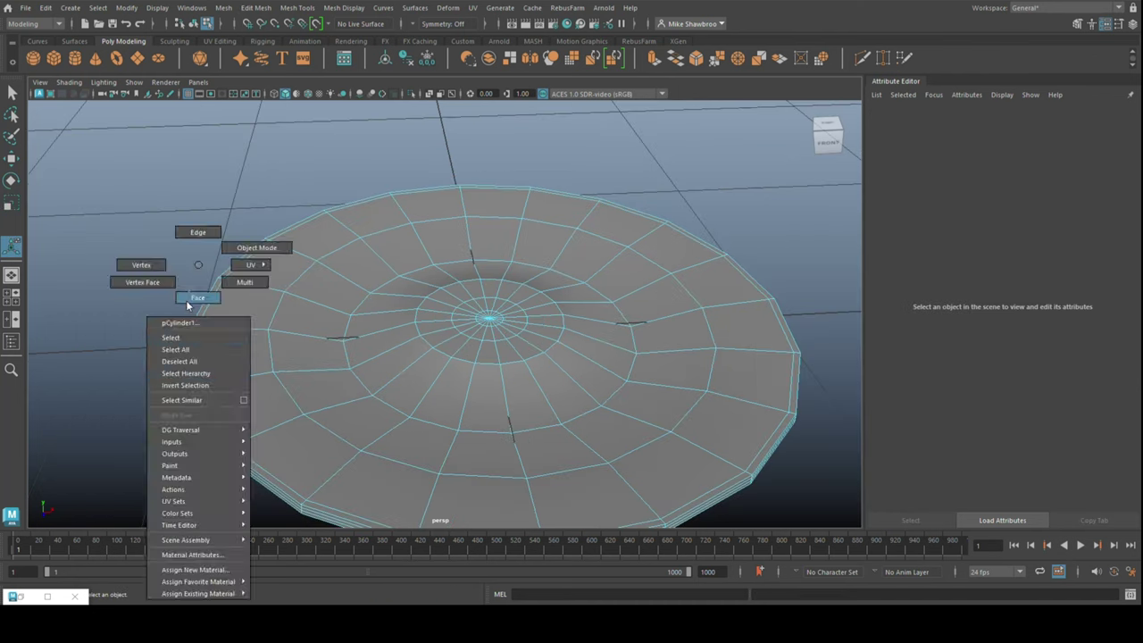
left_click(187, 300)
key("ctrl+e")
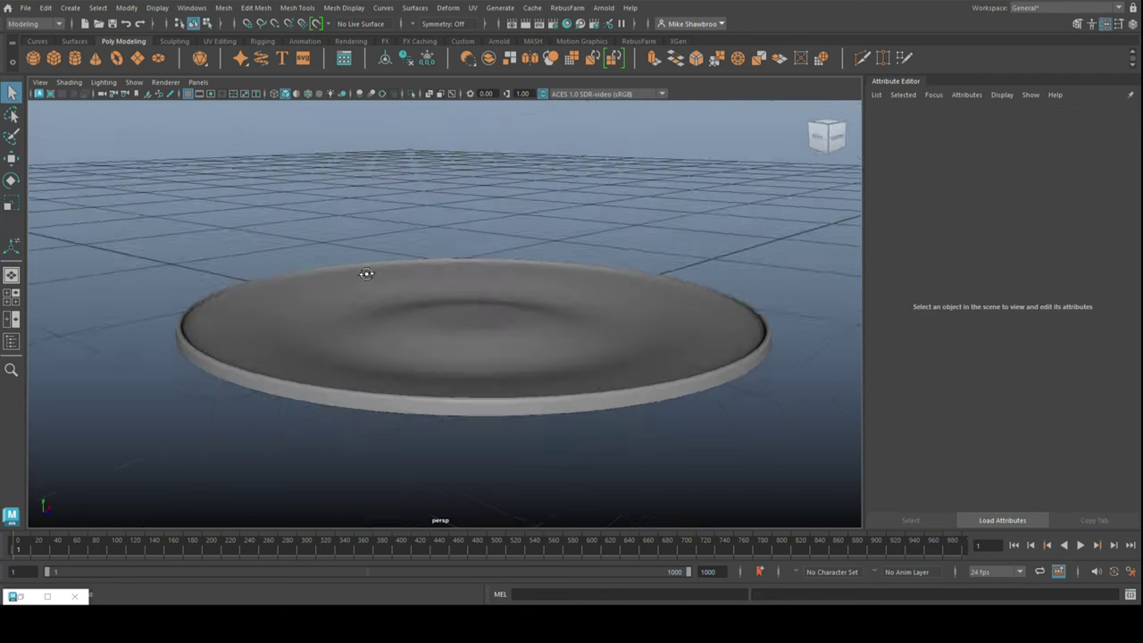
left_click(155, 8)
left_click(259, 134)
- Select the saucer and a rim face, then frame the whole saucer
left_click(255, 145)
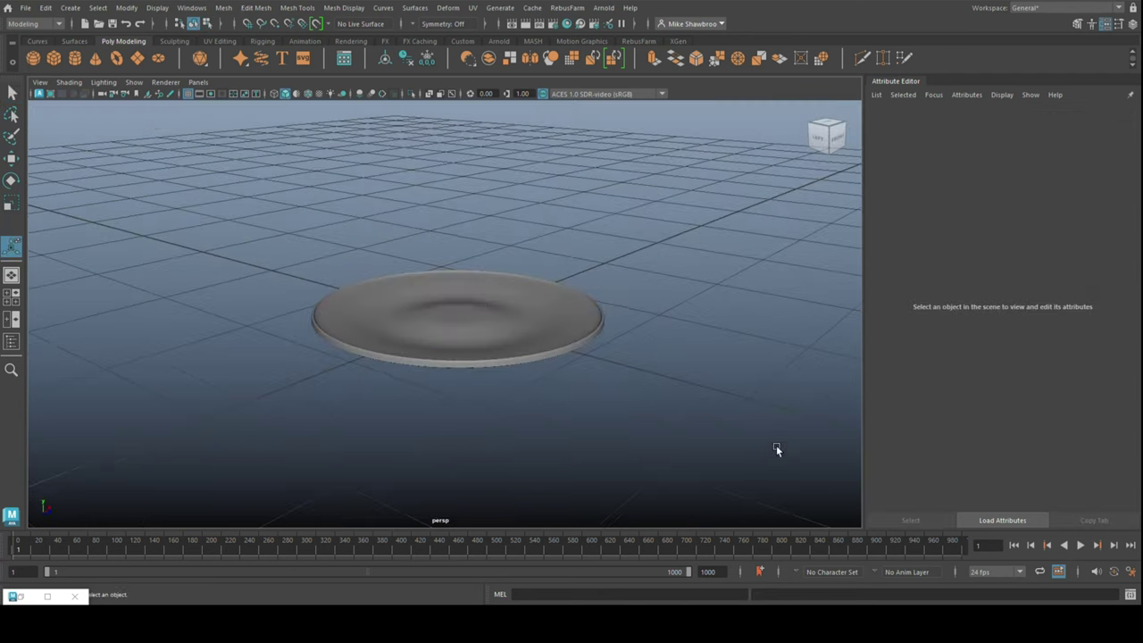
left_click_drag(776, 445, 635, 446, "alt")
scroll(634, 447, "up", 3)
left_click(355, 395)
scroll(355, 396, "up", 3)
right_click(318, 228)
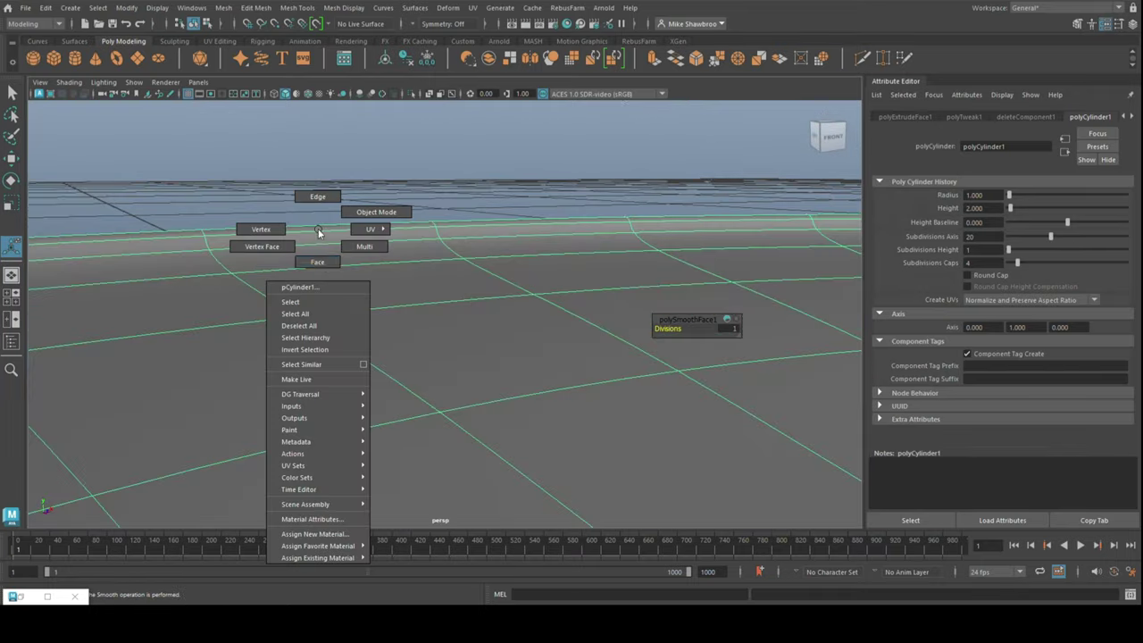
left_click(316, 259)
left_click(491, 227)
key("F8")
key("f")
key("w")
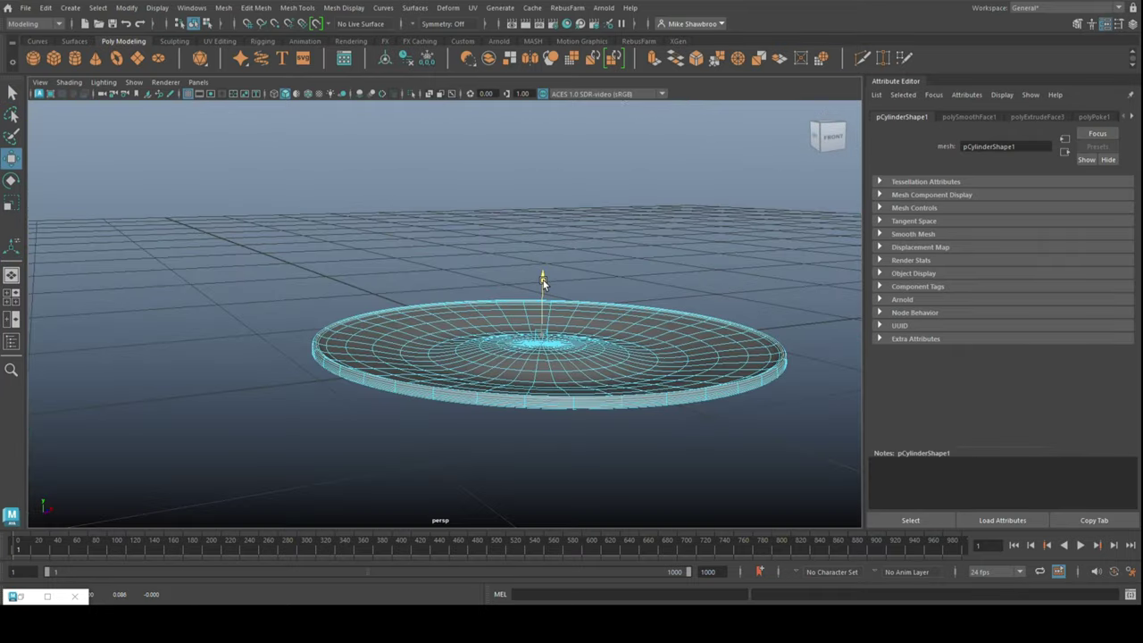
scroll(360, 444, "up", 3)
scroll(389, 440, "up", 3)
- Inspect a loop of rim faces in wireframe and wireframe-on-shaded display
key("F11")
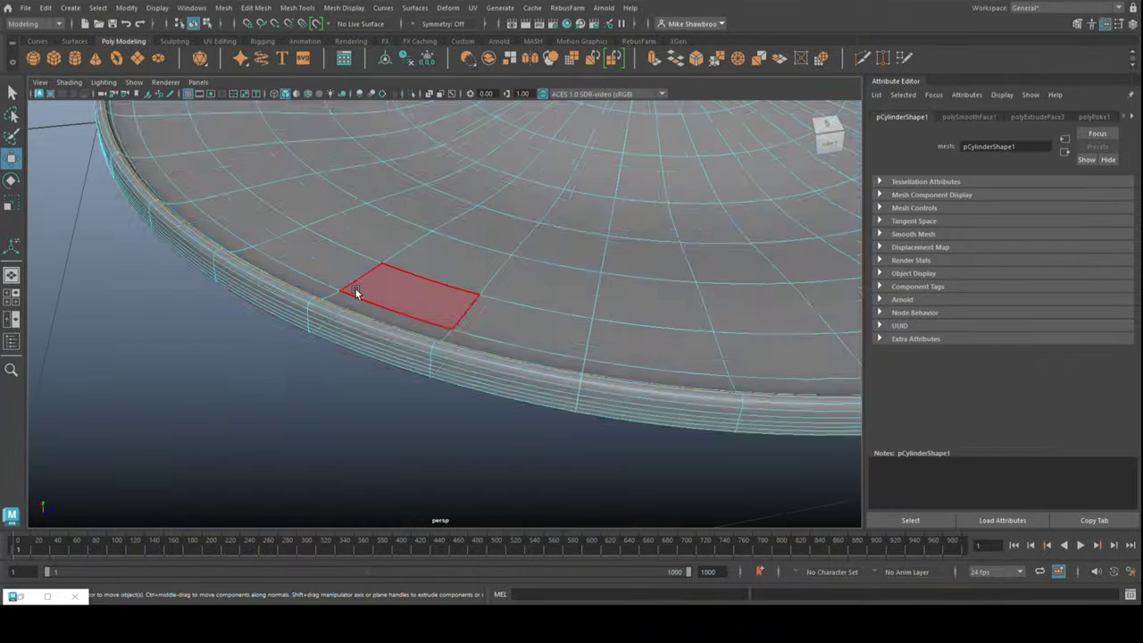
left_click_drag(356, 289, 369, 346, "alt")
key("4")
double_click(456, 360)
key("f")
key("5")
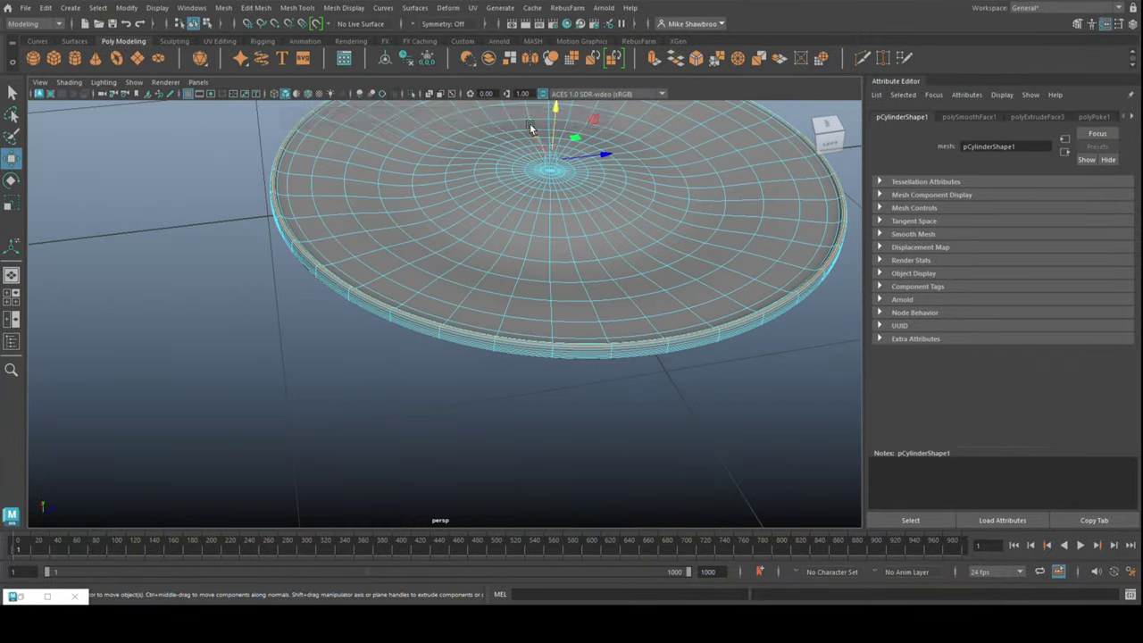
right_click_drag(581, 248, 616, 227)
mouse_move(616, 227)
left_mouse_down("alt")
mouse_move(360, 405)
mouse_move(384, 420)
left_mouse_up("alt")
- Check the saucer in the side view of the four-pane layout
key("space")
key("space")
left_click(446, 312)
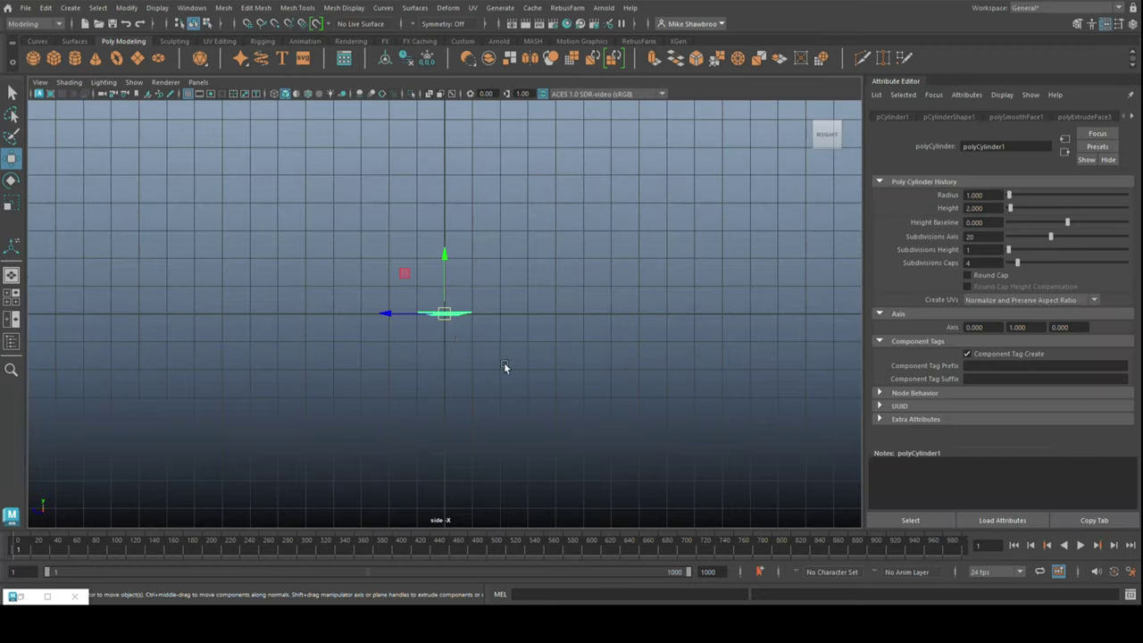
key("f")
key("space")
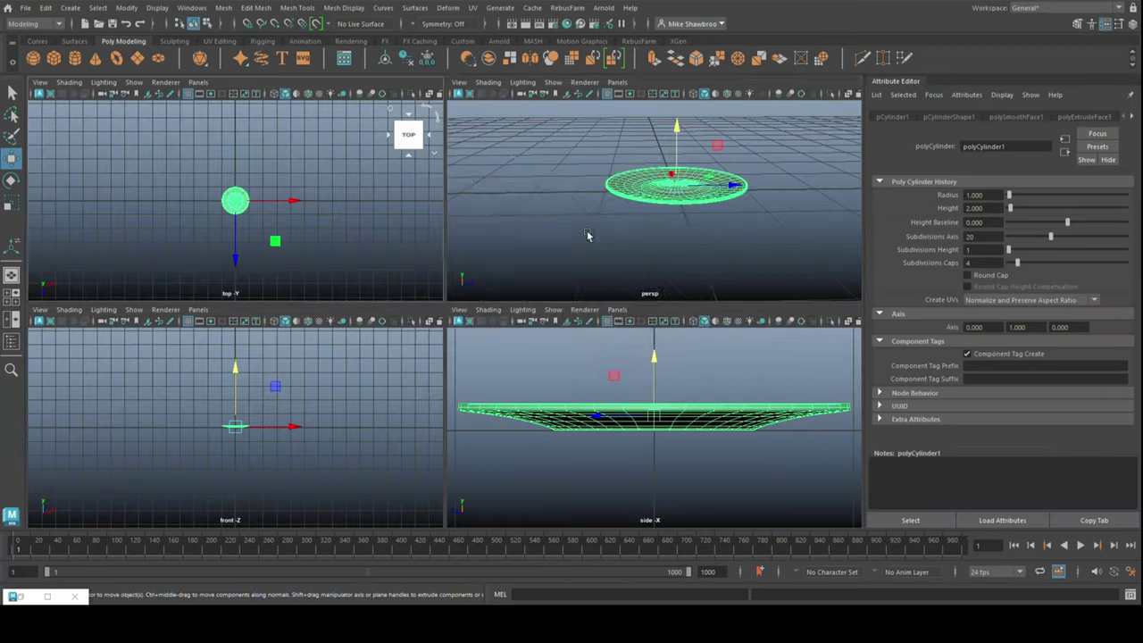
key("space")
- Create a polygon cylinder with Round Cap and 9 cap subdivisions
left_click(76, 60)
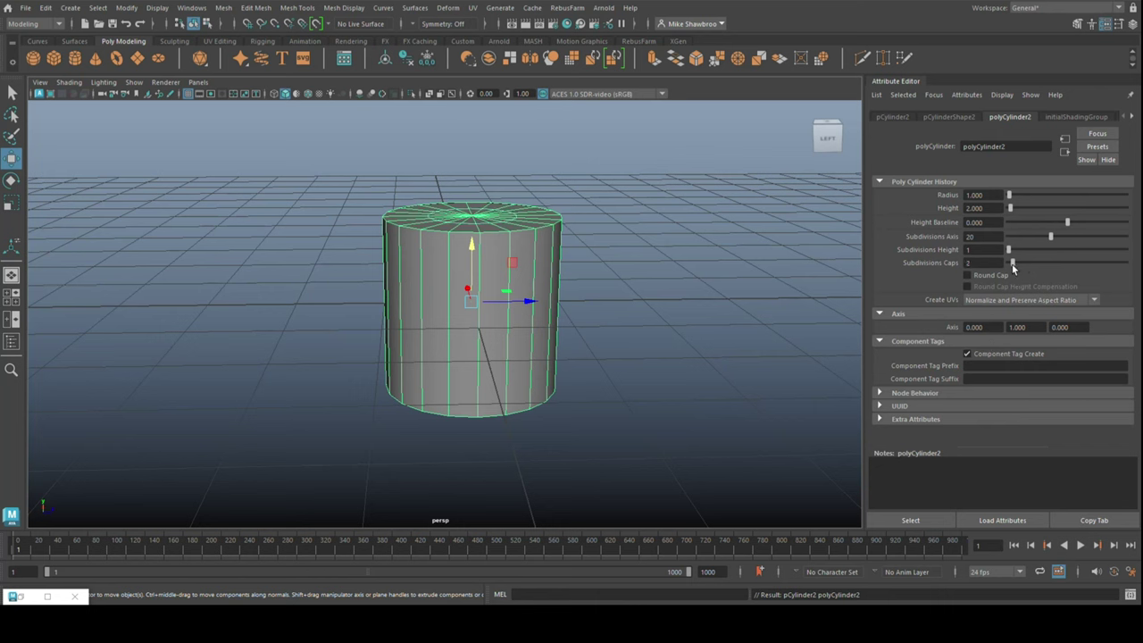
left_click(968, 275)
left_click_drag(1019, 263, 1029, 264)
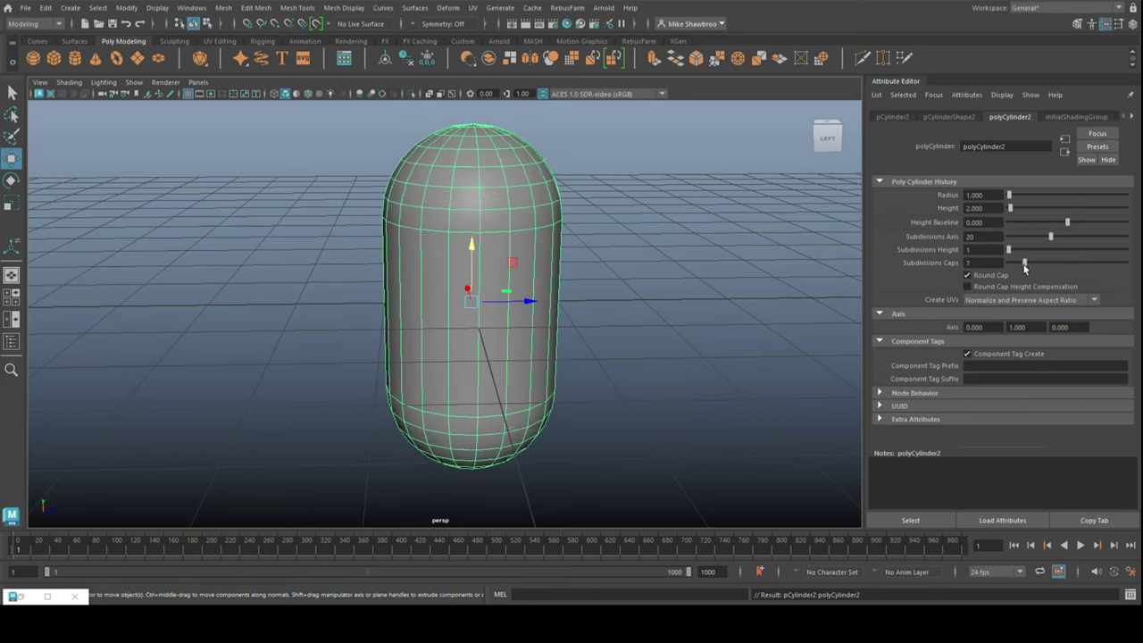
left_click(688, 341)
left_click(460, 361)
- Delete the capsule's top cap faces
key("F11")
left_click_drag(325, 158, 581, 219)
key("Delete")
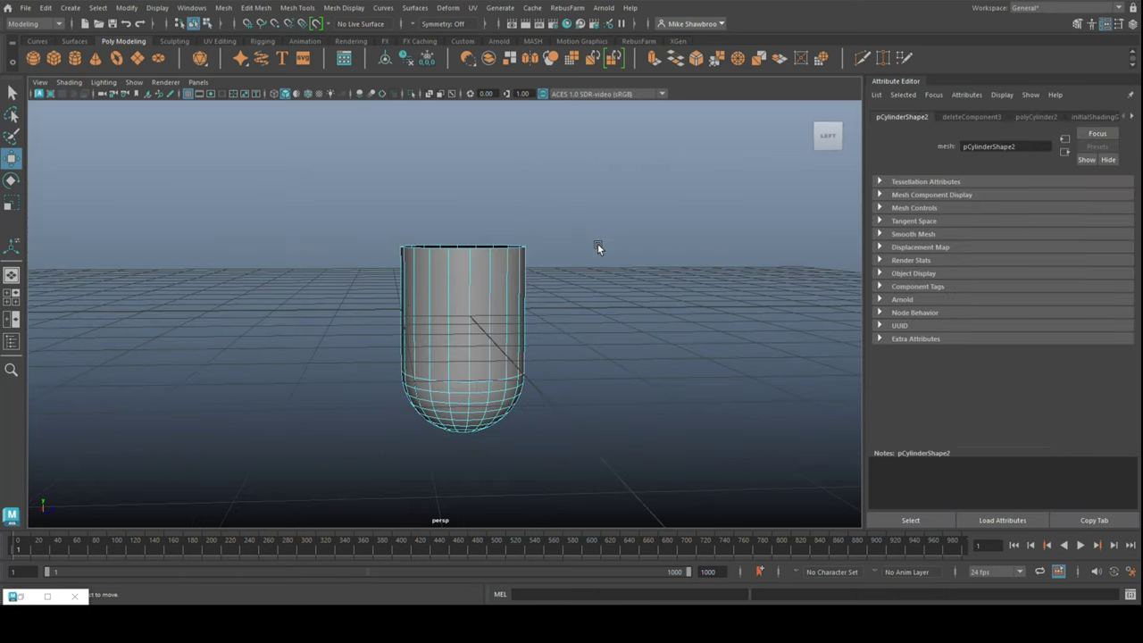
key("space")
key("space")
- Select the capsule's lower cap faces from the front view
left_click(483, 316)
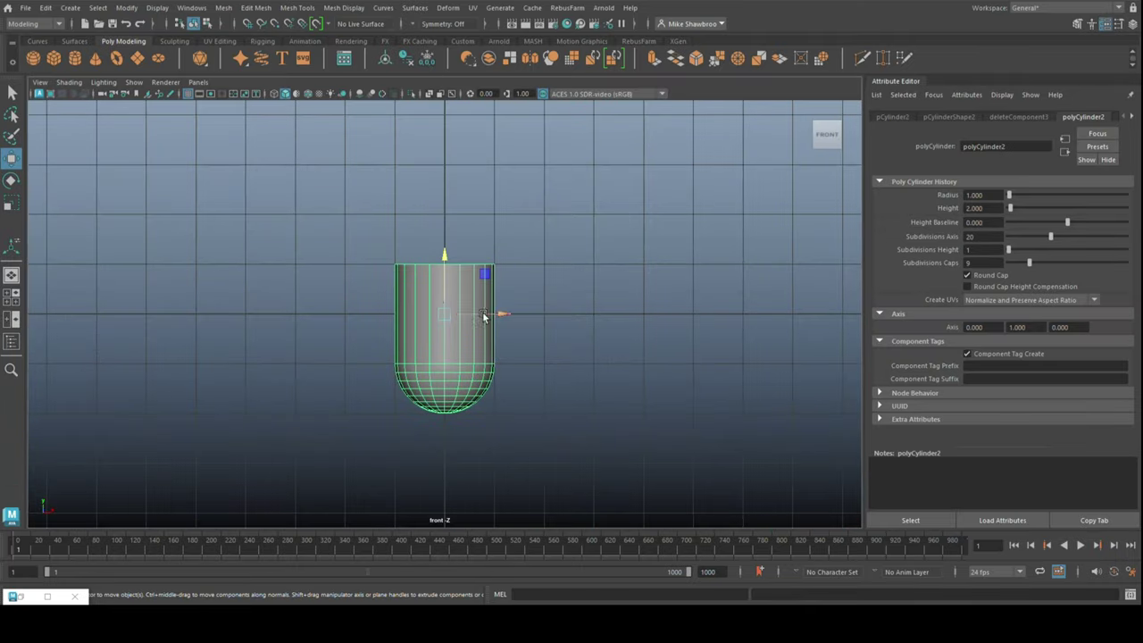
scroll(546, 437, "up", 2)
scroll(625, 268, "up", 2)
right_click_drag(684, 209, 685, 235)
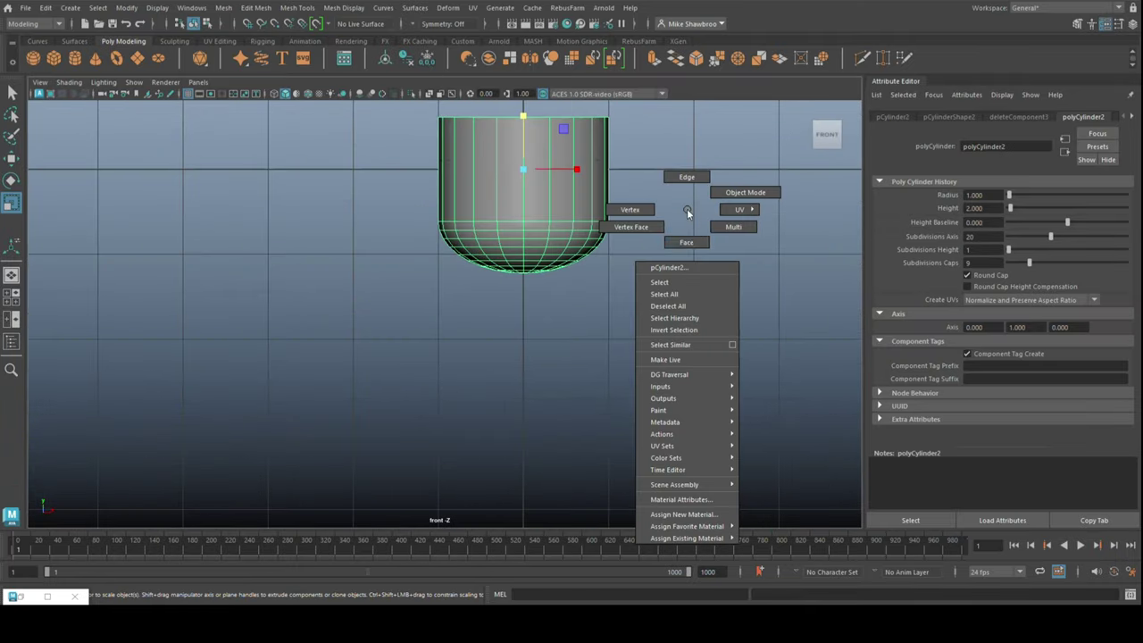
left_click_drag(417, 224, 626, 286)
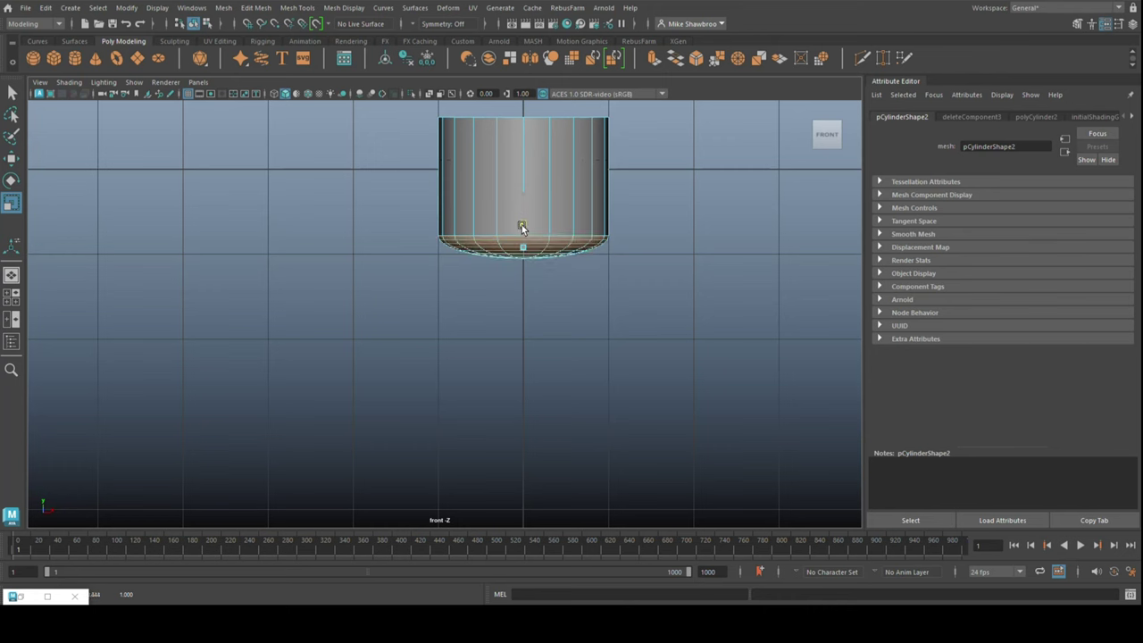
key("space")
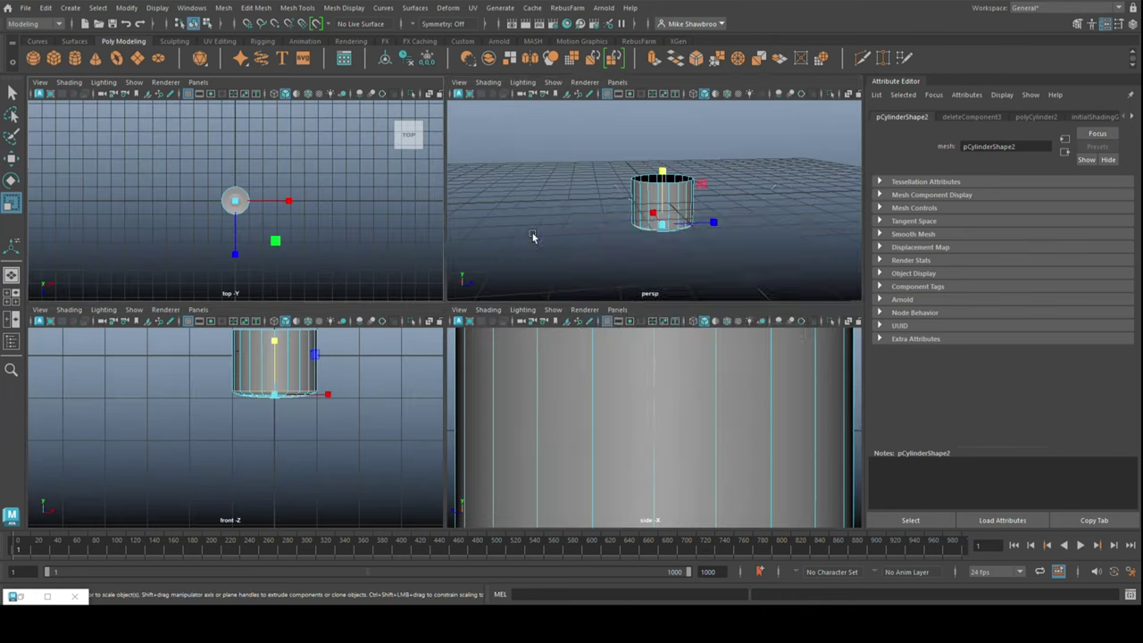
key("space")
scroll(612, 340, "down", 5)
right_click(560, 254)
- Move and scale the cup cylinder in the front view, placing it above the saucer
left_click(573, 250)
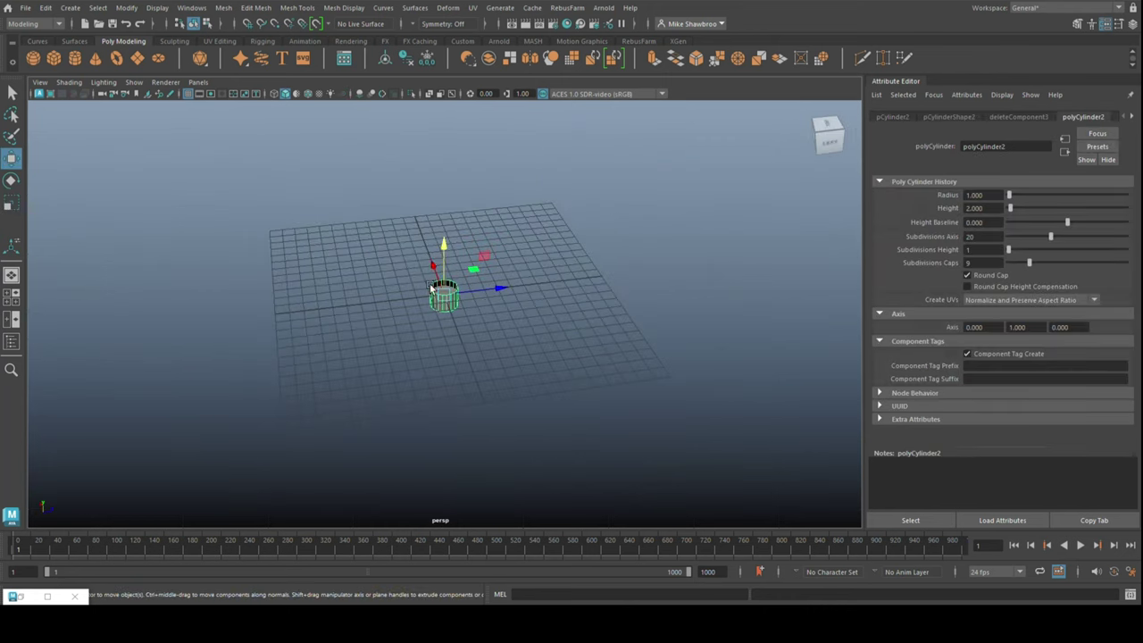
key("w")
key("space")
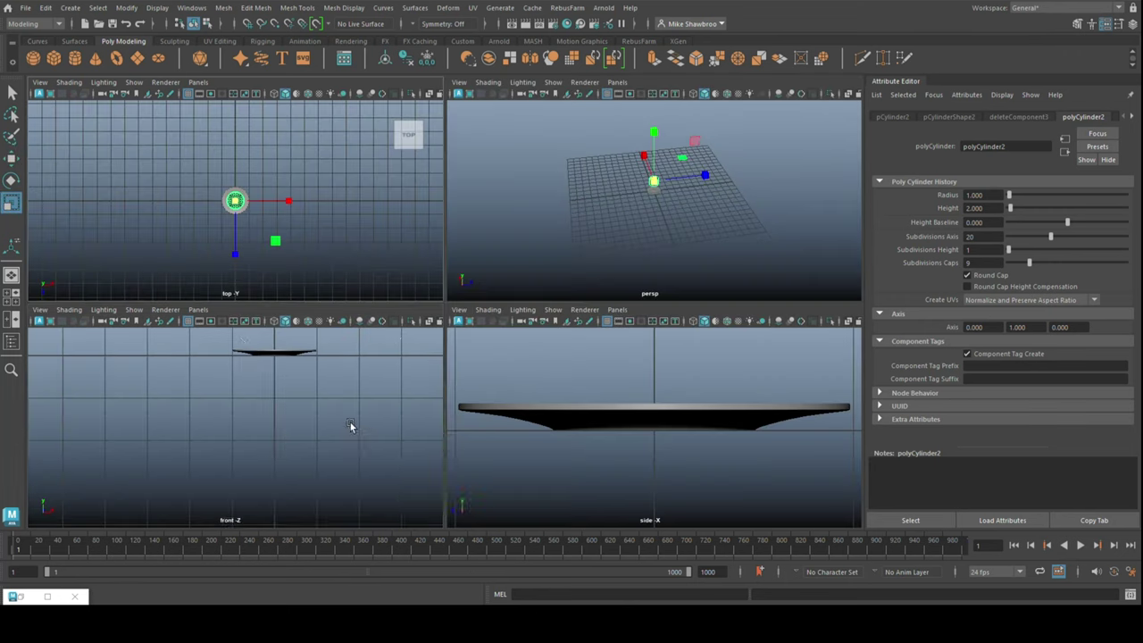
key("space")
scroll(393, 358, "down", 5)
key("f")
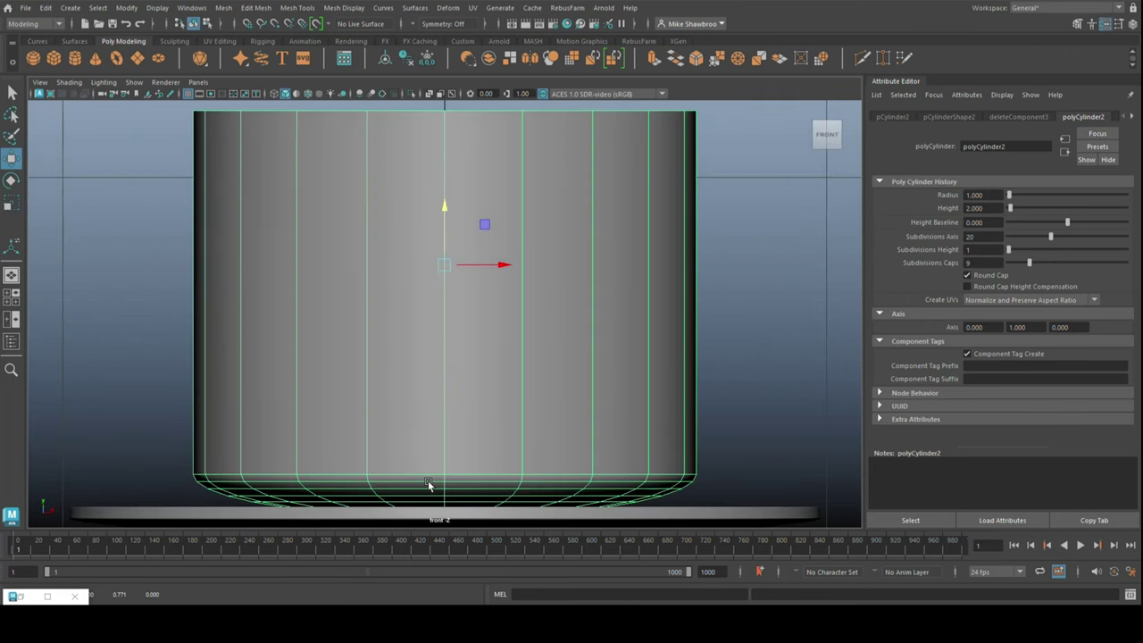
key("r")
scroll(429, 276, "down", 1)
scroll(382, 301, "down", 1)
key("4")
scroll(423, 389, "down", 3)
scroll(424, 388, "up", 3)
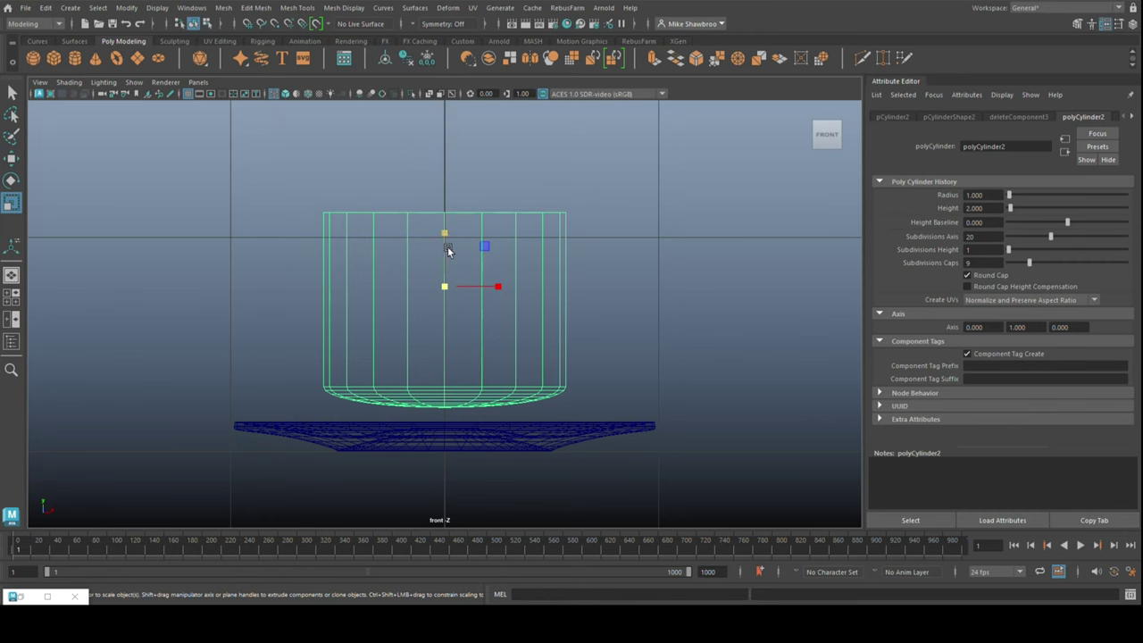
- Isolate the cylinder, select its end-cap faces and turn on soft select
key("space")
key("space")
key("f")
key("5")
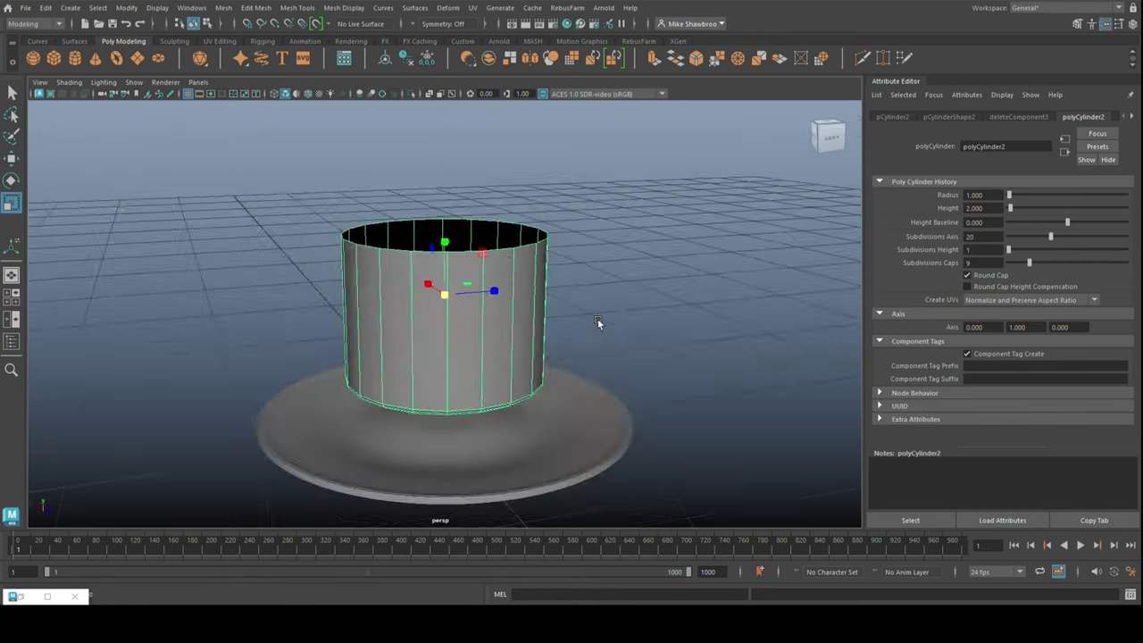
key("ctrl+1")
left_click_drag(622, 283, 534, 352, "alt")
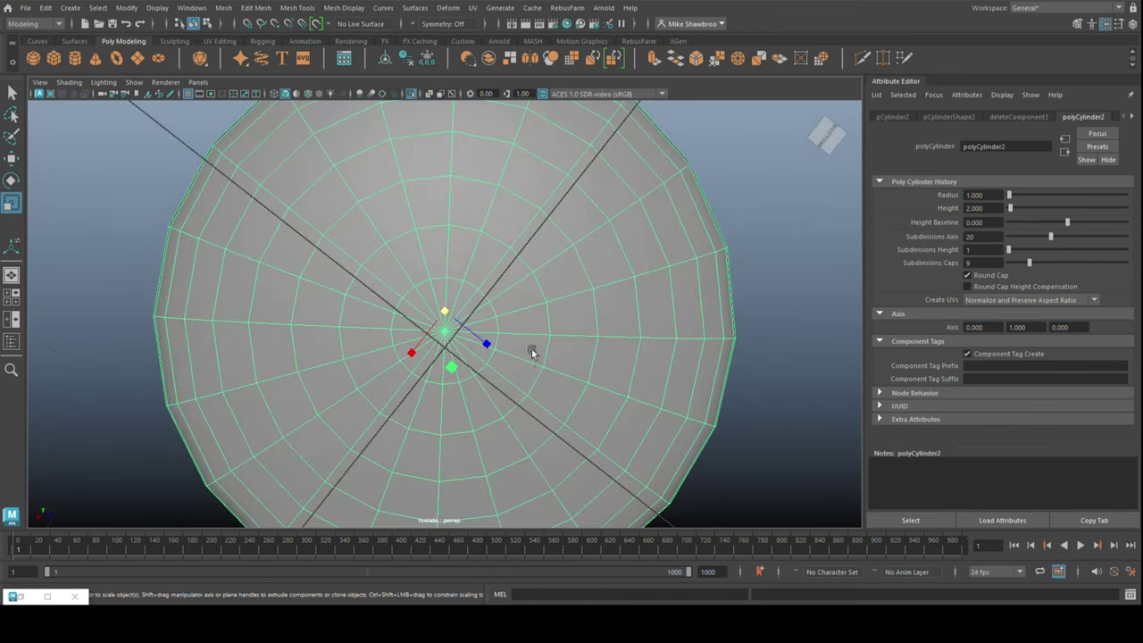
key("F11")
scroll(503, 300, "down", 2)
key("b")
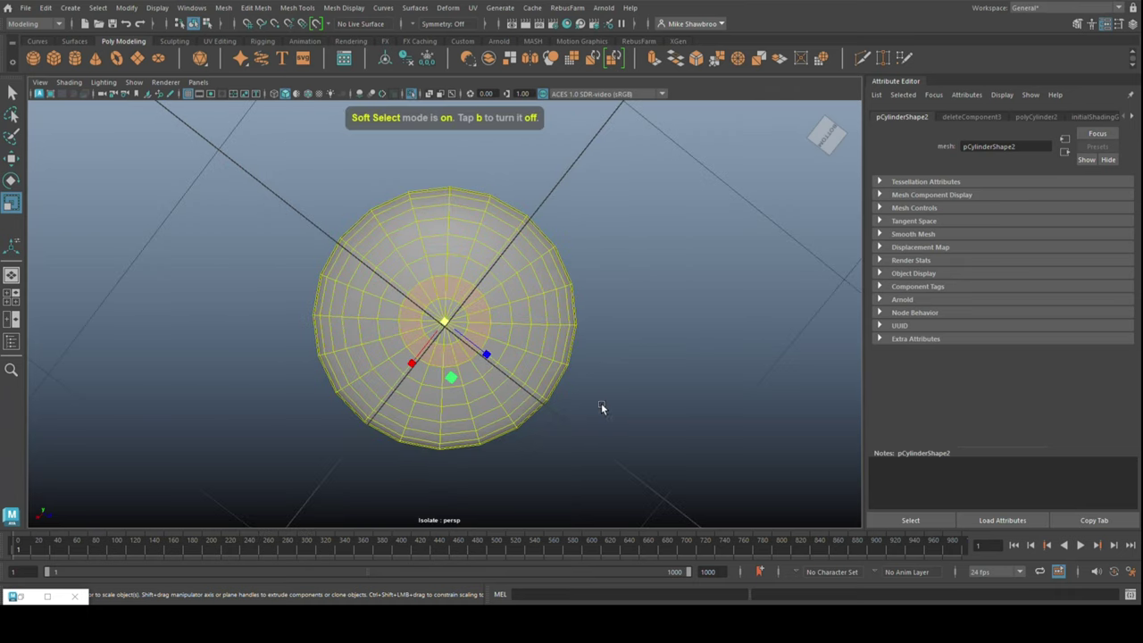
left_click_drag(348, 344, 366, 432, "alt")
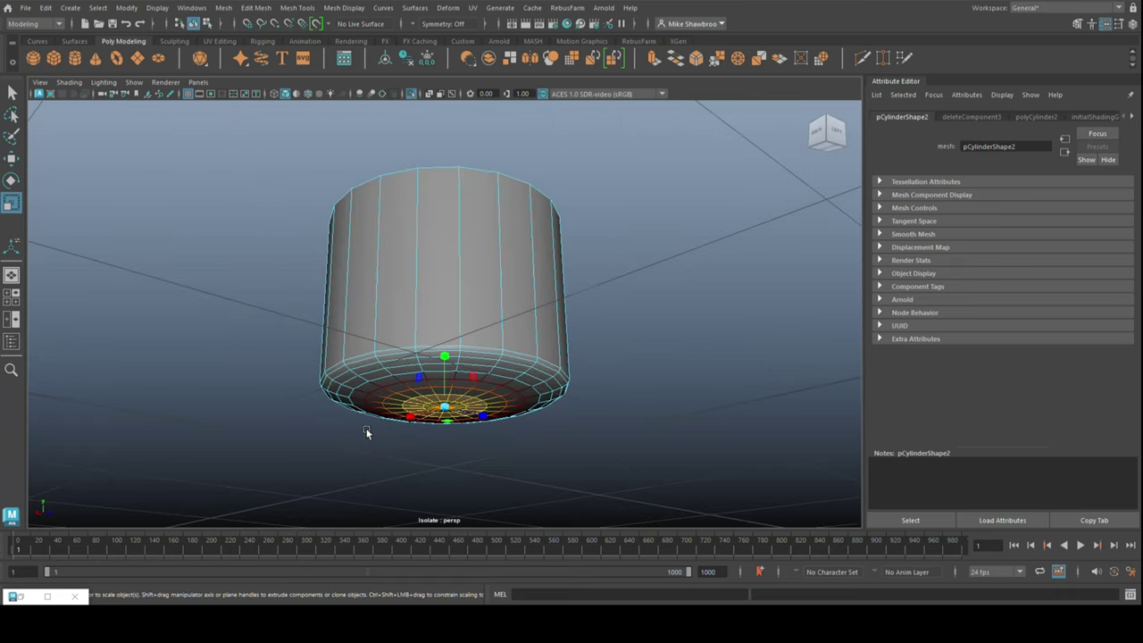
- Delete the selected faces and bring the saucer back out of isolation
key("Delete")
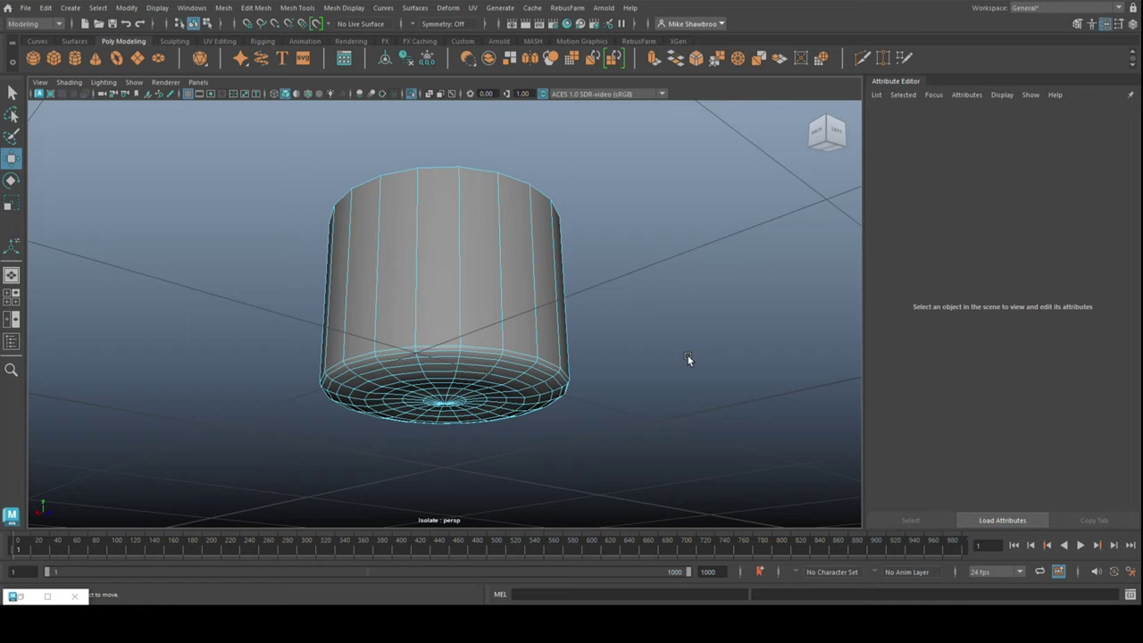
left_click_drag(688, 355, 510, 269, "alt")
right_click_drag(509, 272, 536, 250)
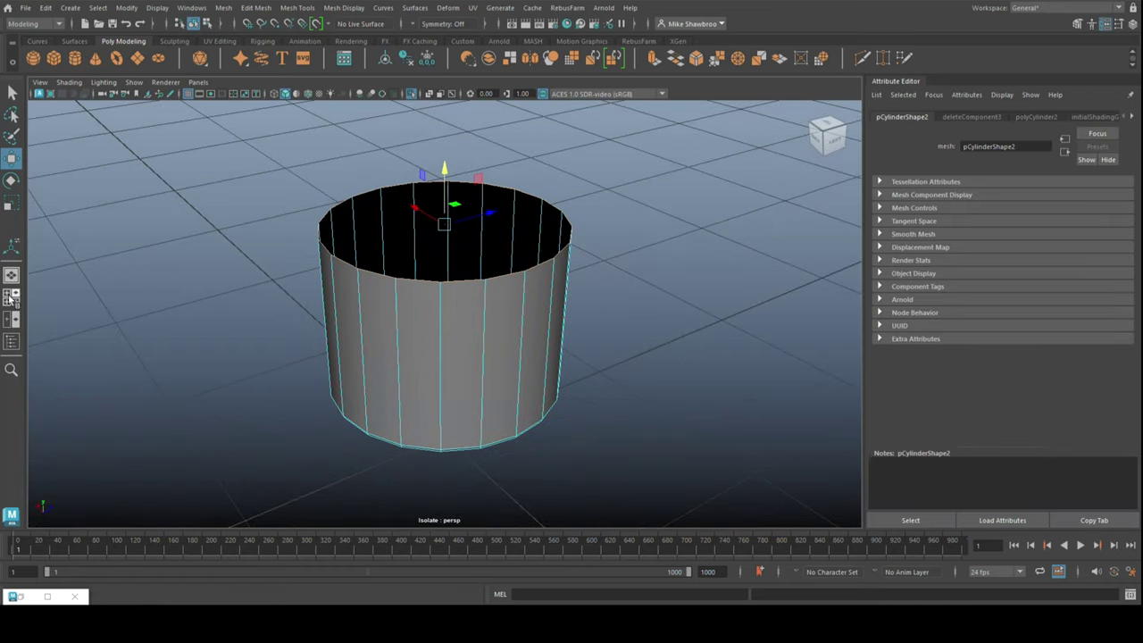
scroll(577, 325, "down", 3)
key("ctrl+1")
key("F8")
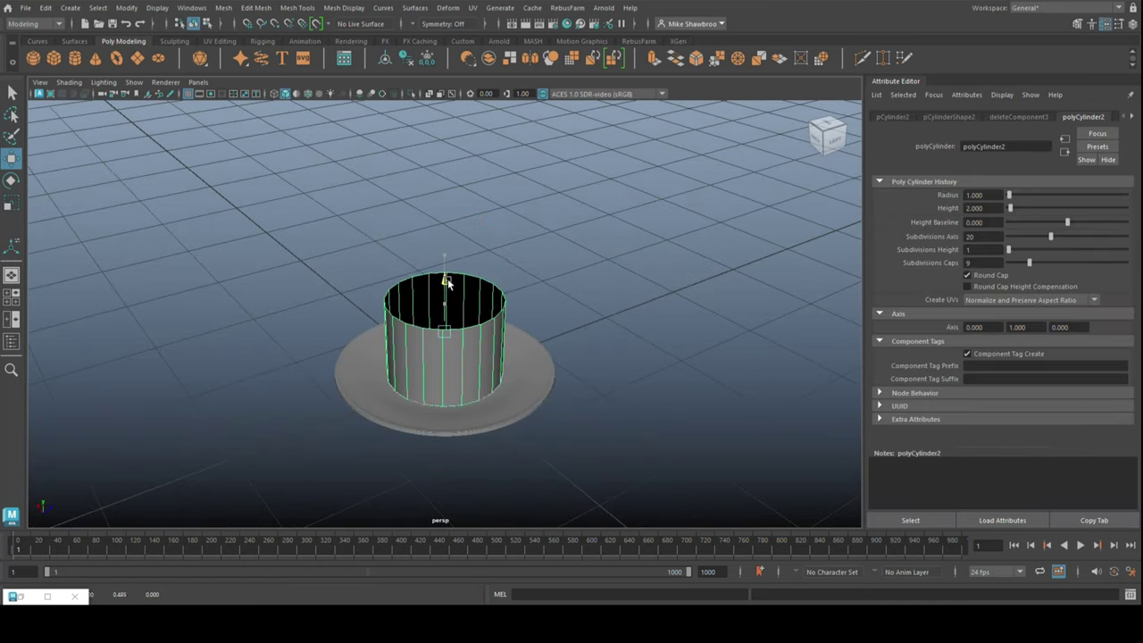
scroll(447, 278, "up", 3)
- Extrude the cup's bottom faces and pull them inward into a recessed base
mouse_move(451, 282)
left_mouse_down("alt")
mouse_move(451, 262)
mouse_move(449, 348)
left_mouse_up("alt")
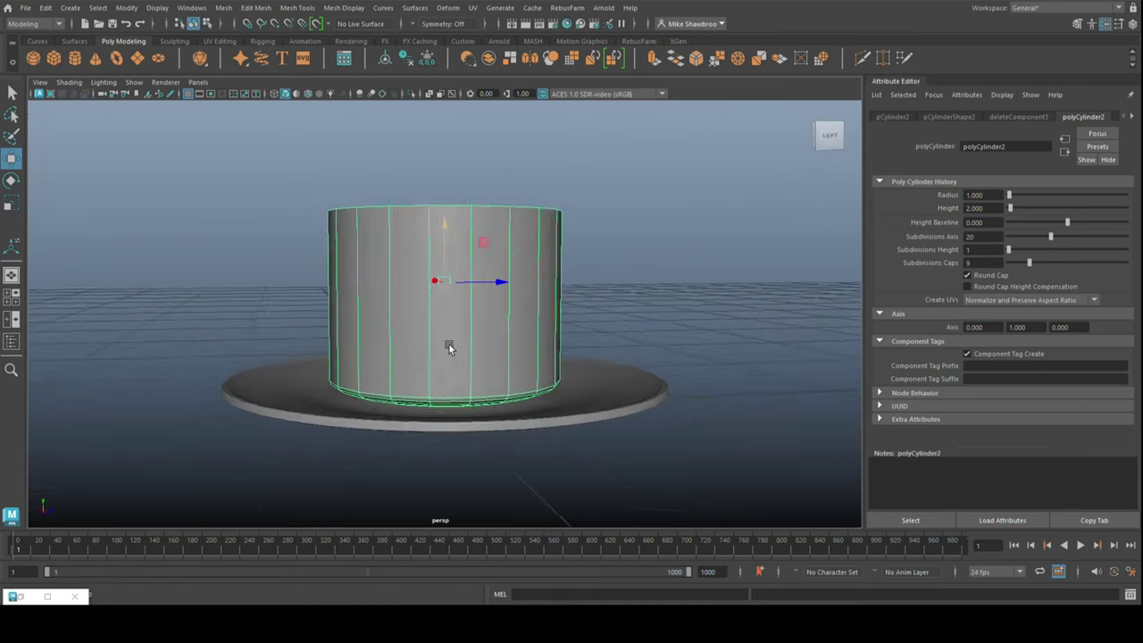
left_click_drag(446, 235, 470, 229, "alt")
right_click_drag(470, 229, 473, 261)
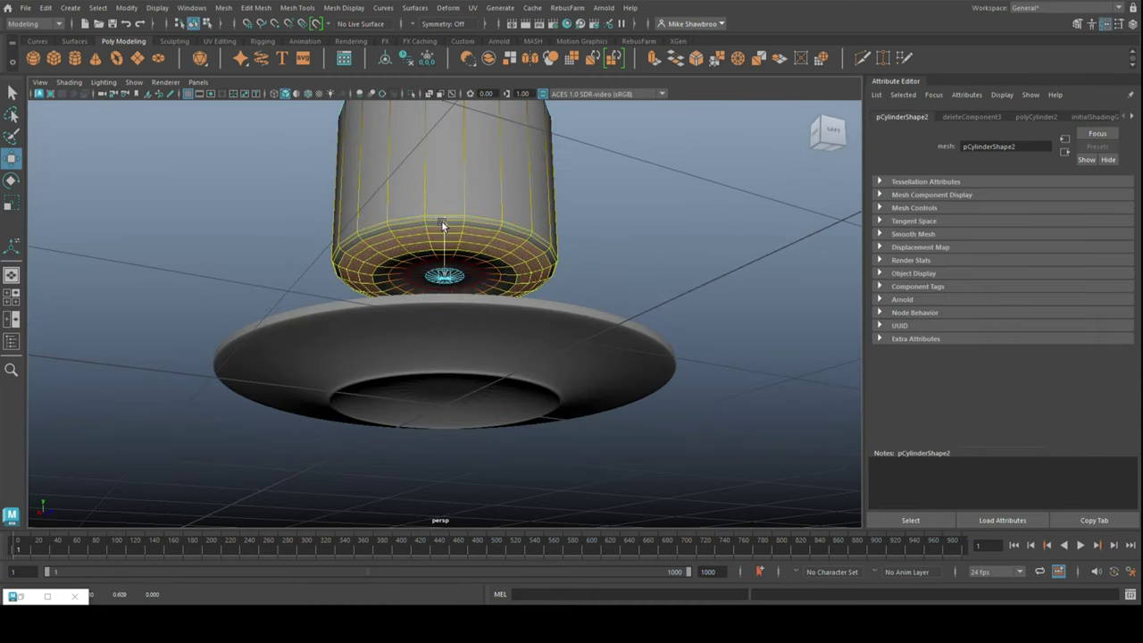
key("ctrl+e")
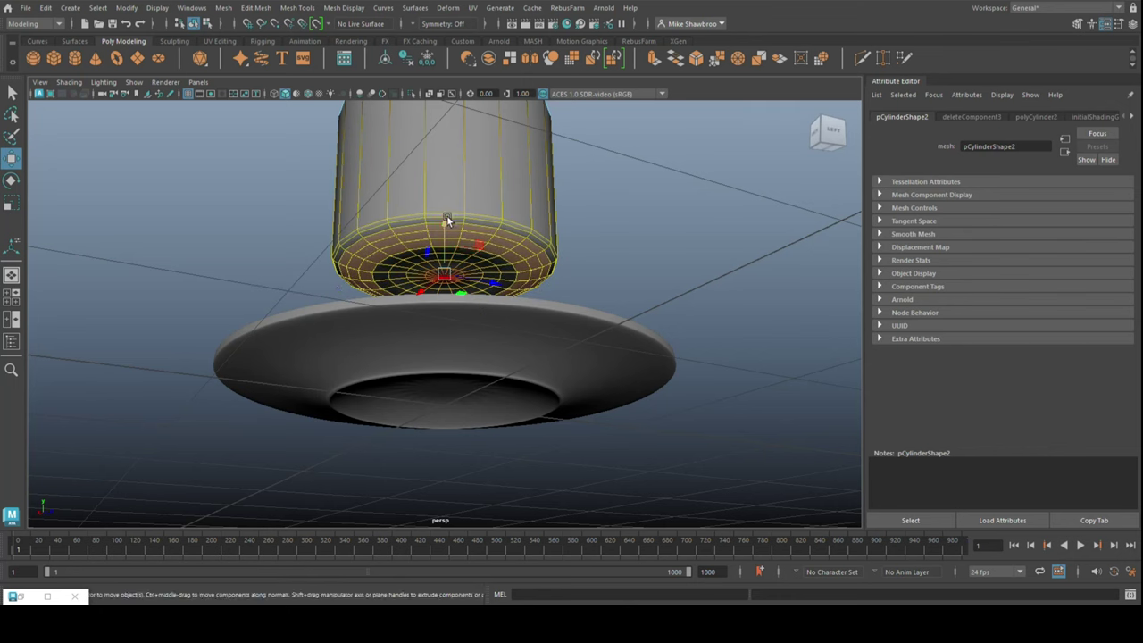
left_click_drag(447, 221, 445, 243)
key("F8")
- Shorten the cup by moving its top vertices down in the front view
left_click_drag(507, 308, 517, 173, "alt")
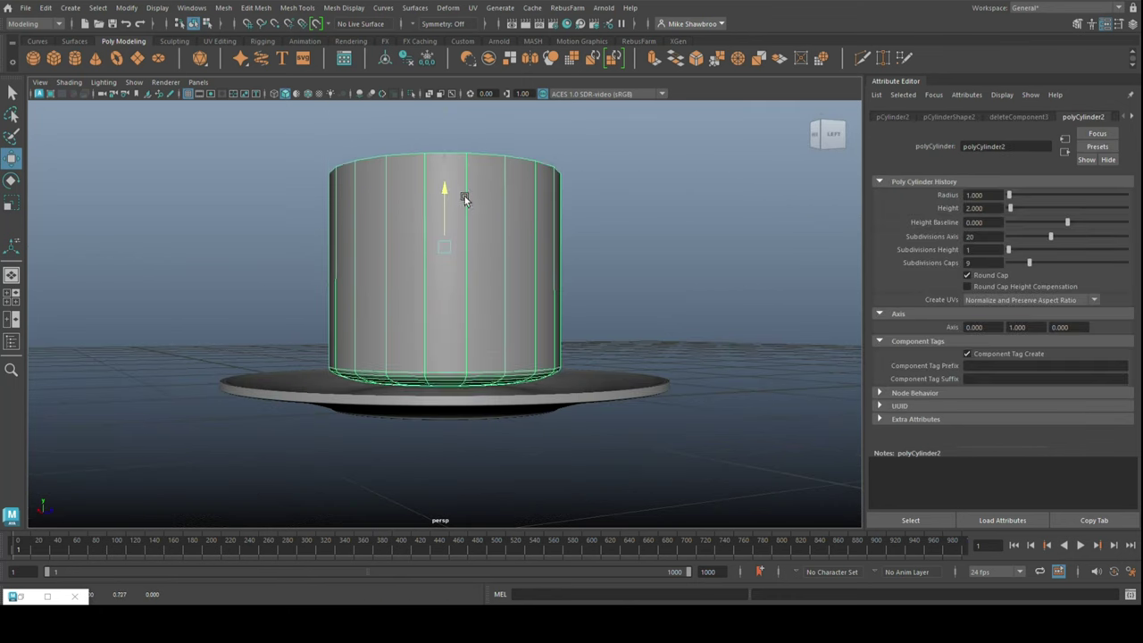
scroll(467, 207, "down", 3)
key("space")
key("space")
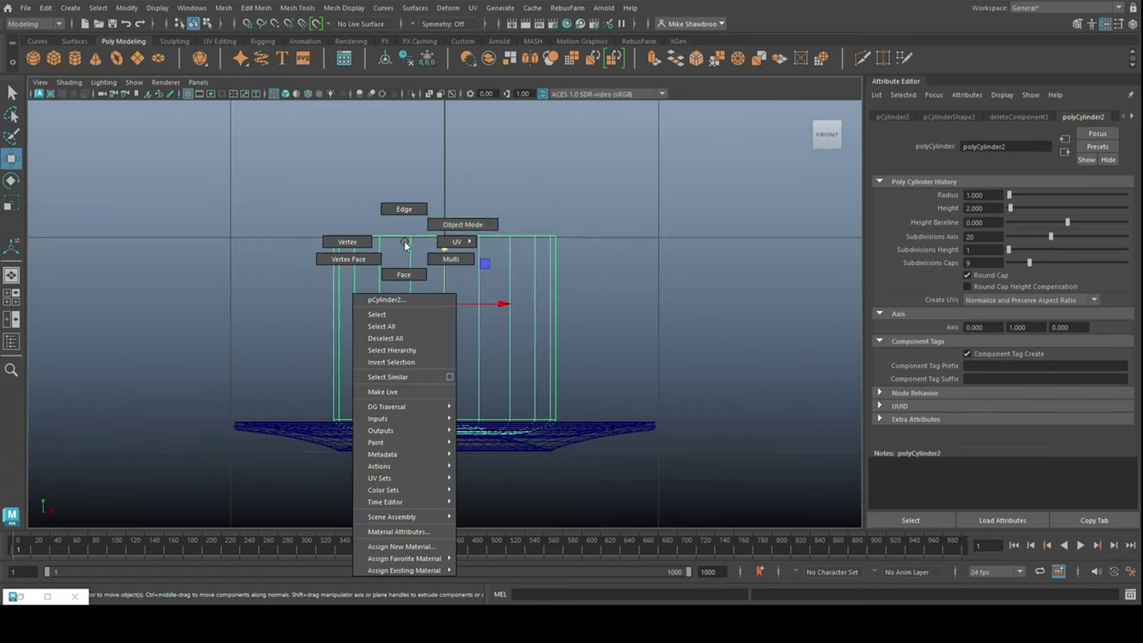
right_click_drag(403, 239, 337, 247)
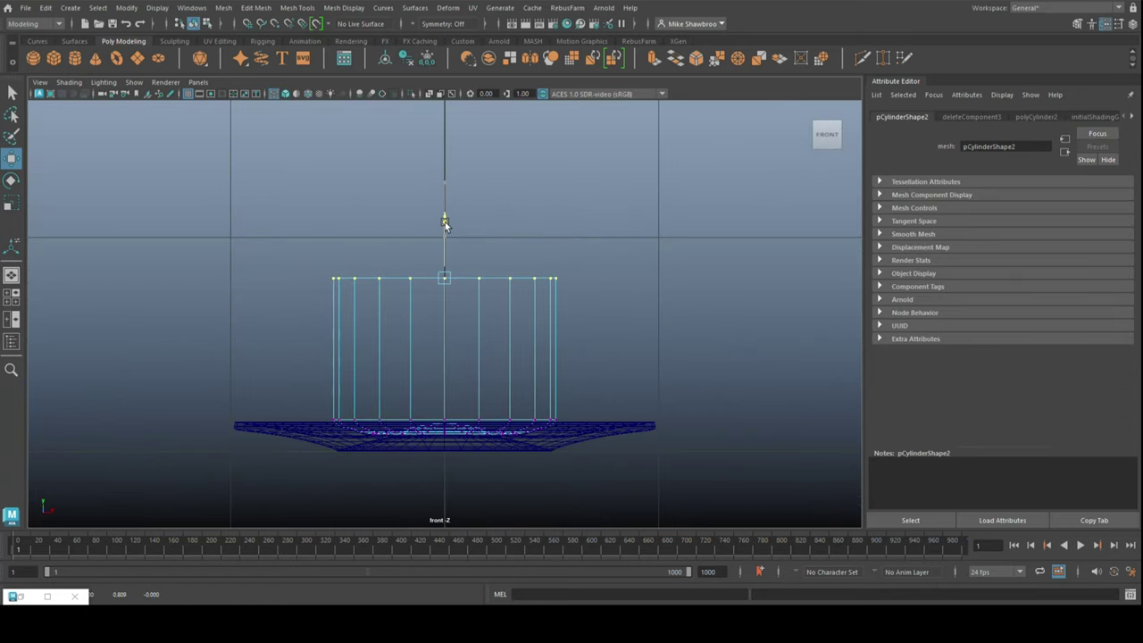
key("space")
key("space")
- Insert horizontal edge loops around the cup cylinder
double_click(12, 245)
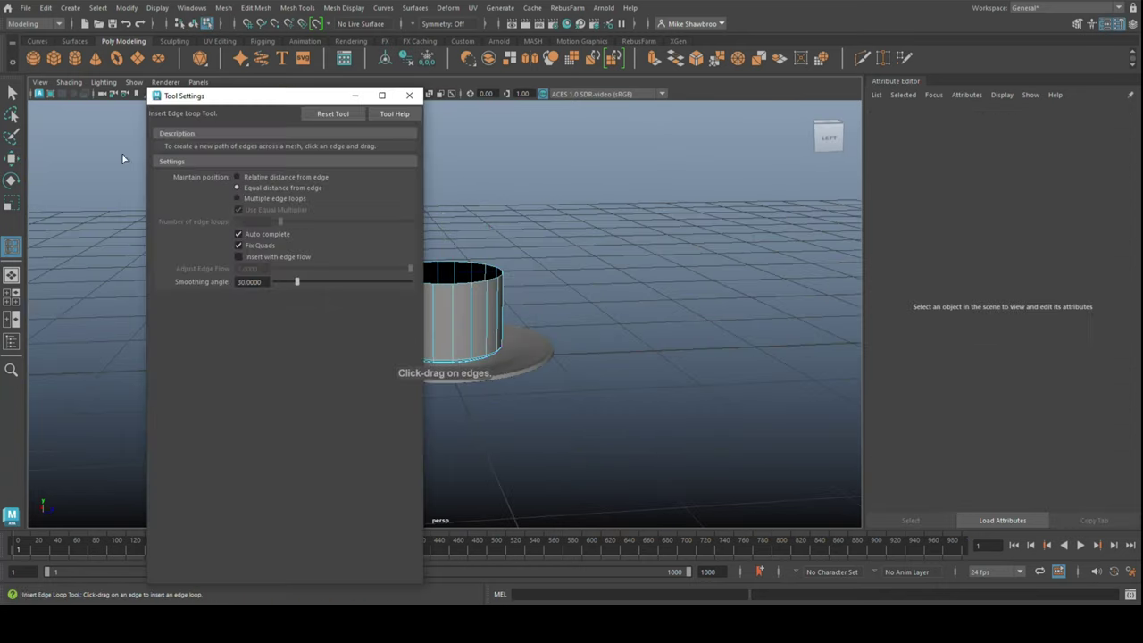
left_click(455, 323)
left_click(410, 96)
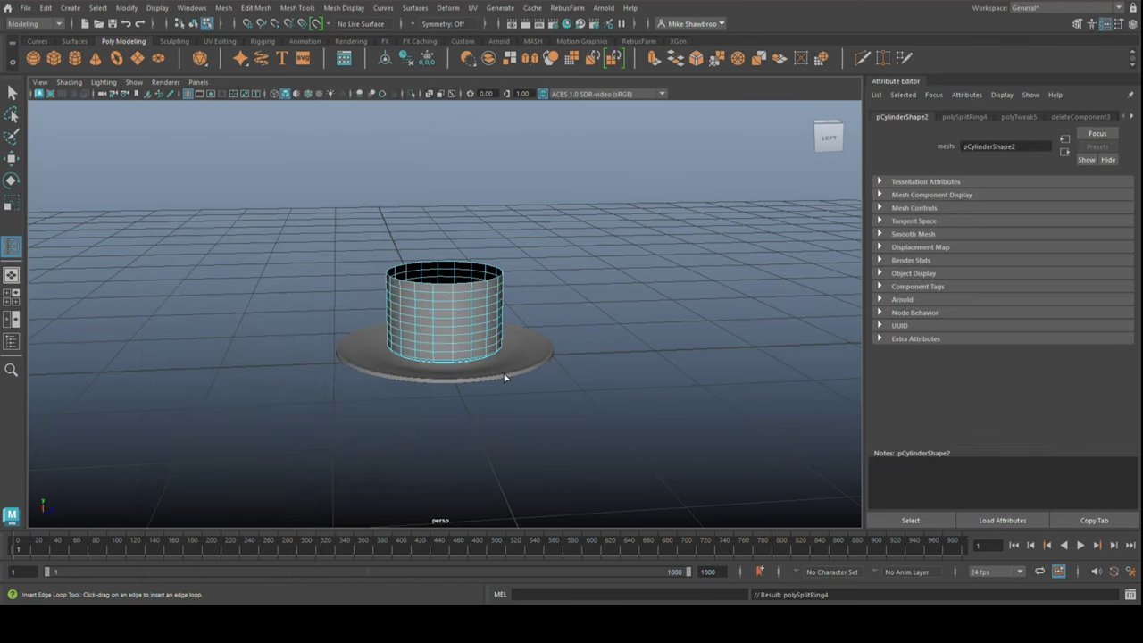
mouse_move(505, 375)
left_mouse_down("alt")
mouse_move(401, 434)
mouse_move(448, 412)
left_mouse_up("alt")
left_click_drag(580, 317, 606, 326, "alt")
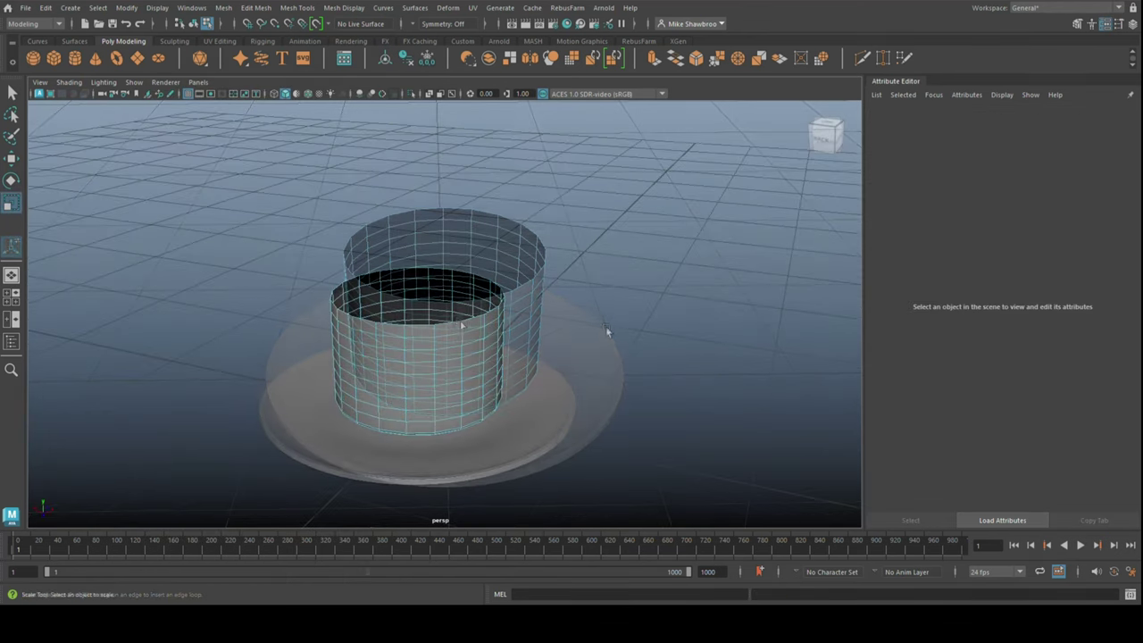
- Extrude the cup's faces to give its walls thickness
right_click_drag(472, 262, 644, 396, "shift")
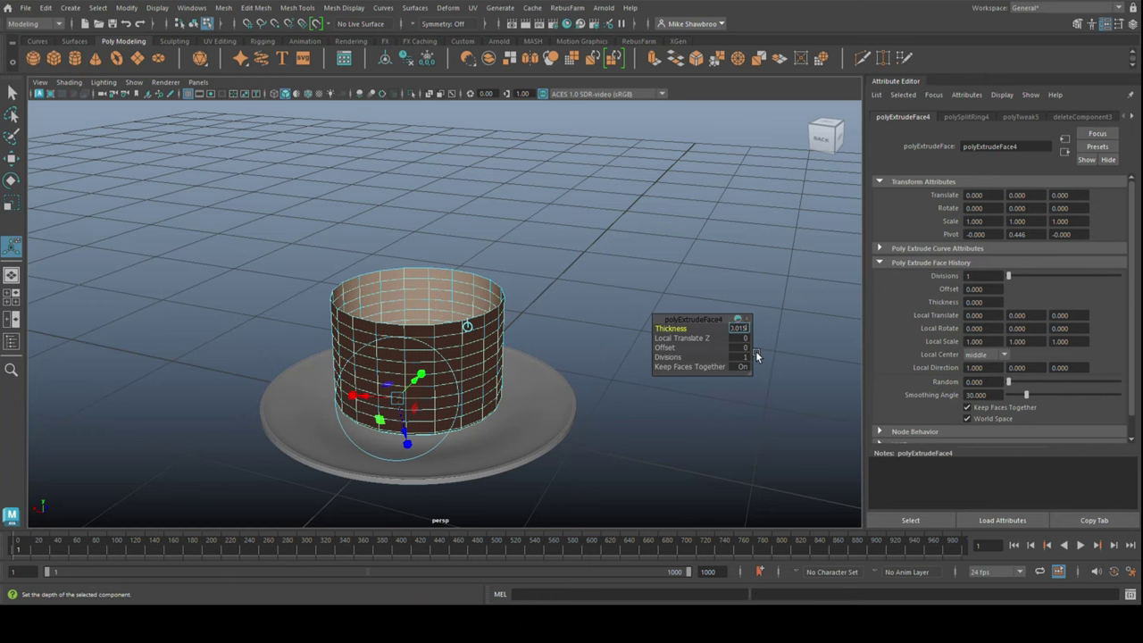
left_click(584, 276)
left_click_drag(584, 276, 562, 447, "alt")
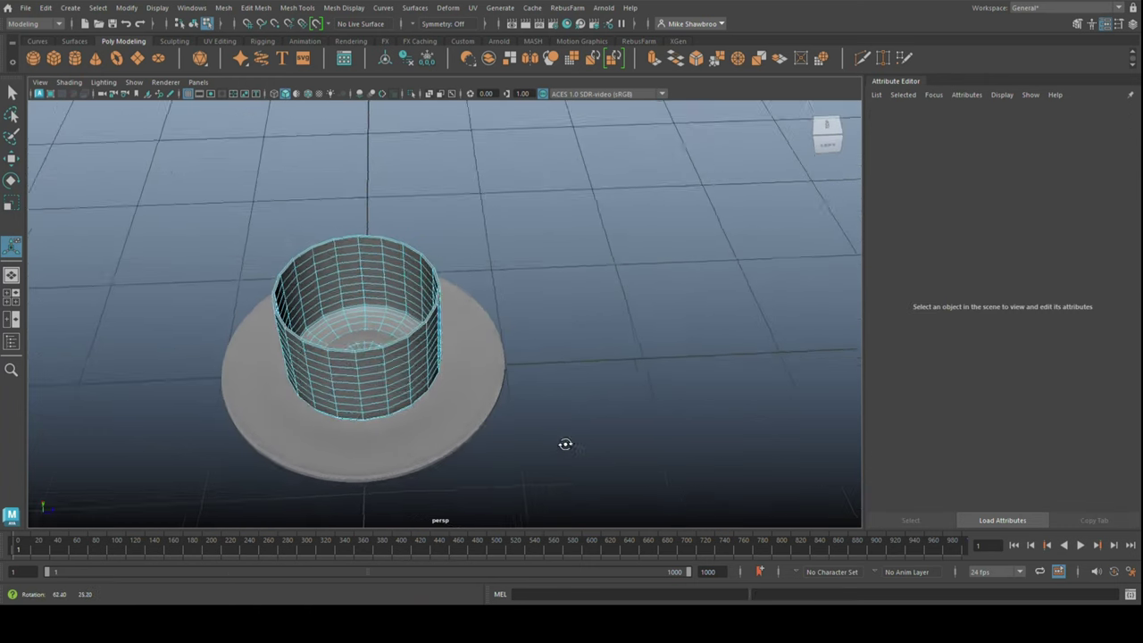
- Delete two side faces of the cup and extrude the opening edges outward
left_click(362, 353)
key("Delete")
left_click_drag(381, 406, 523, 352, "alt")
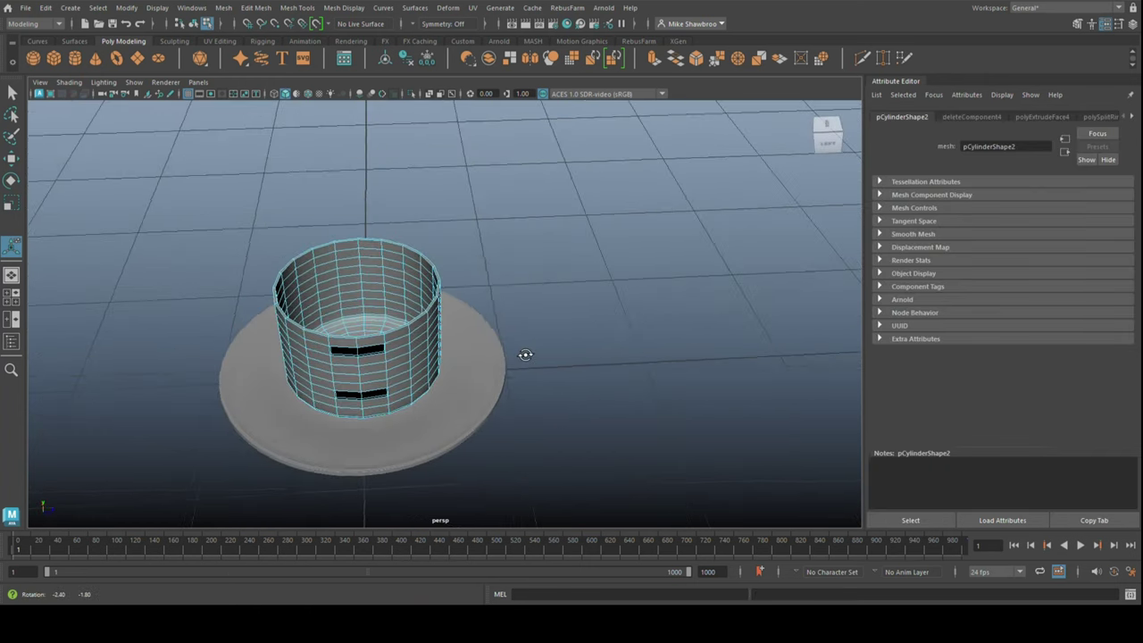
scroll(361, 215, "up", 3)
scroll(543, 421, "down", 5)
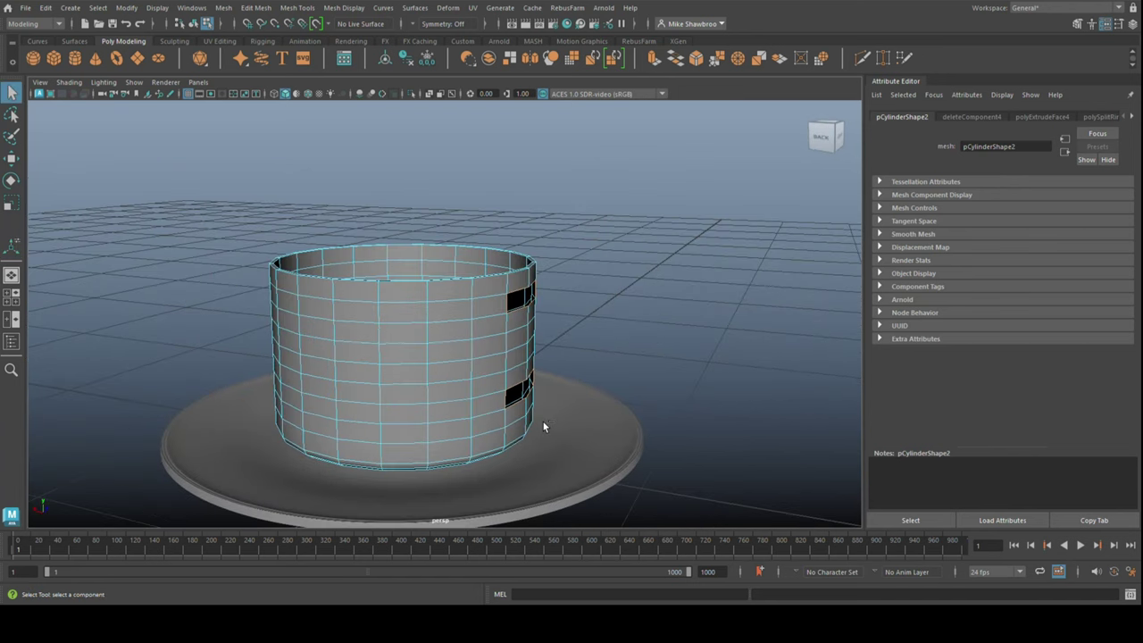
key("ctrl+e")
key("r")
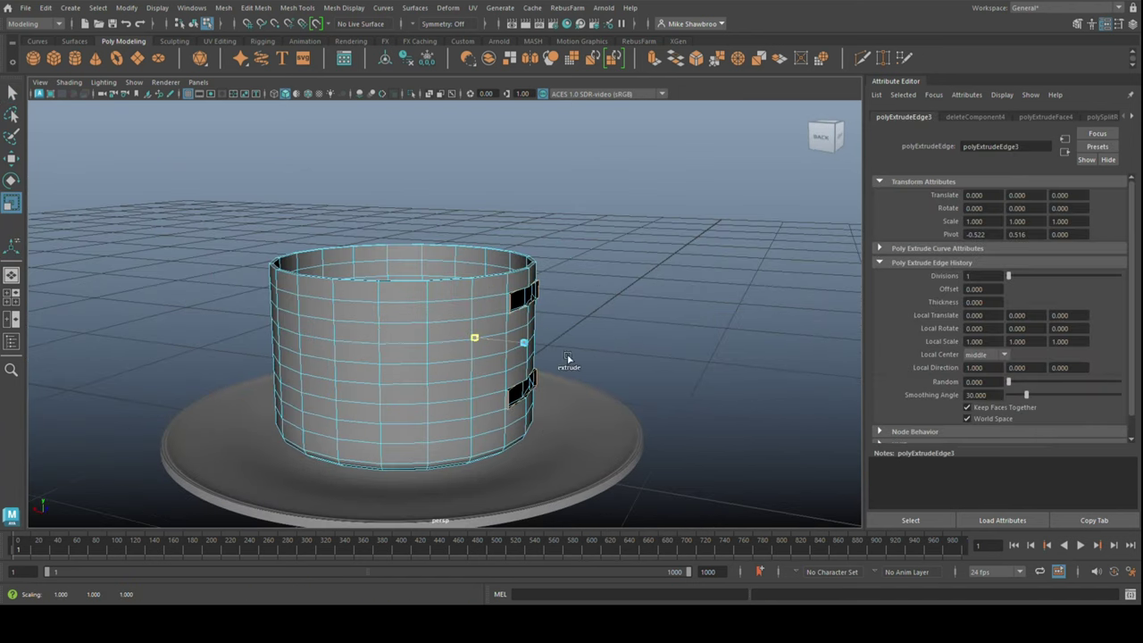
key("f")
left_click_drag(607, 387, 610, 396, "alt")
key("ctrl+e")
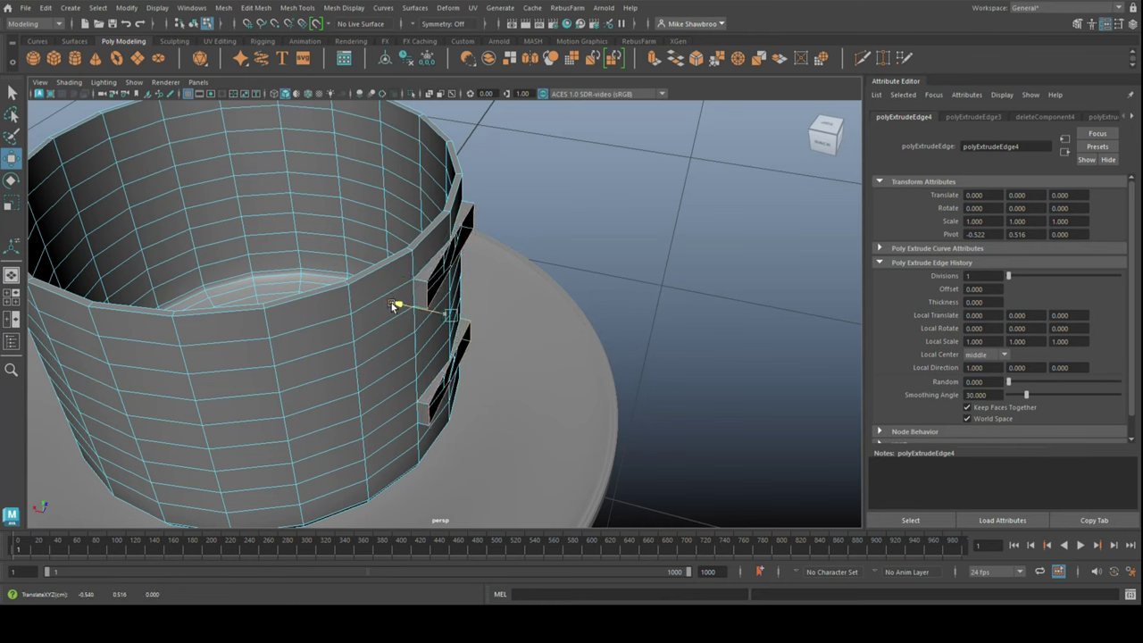
- Bridge the two openings into a curved handle with 10 divisions
left_click(255, 8)
left_click(402, 62)
left_click(681, 205)
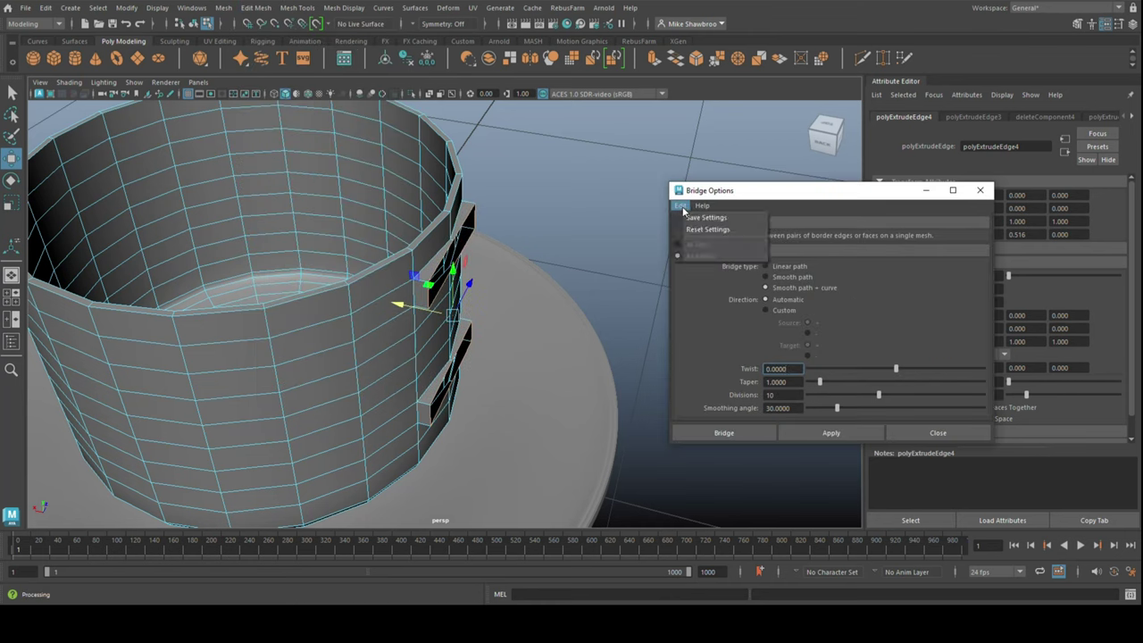
left_click(789, 395)
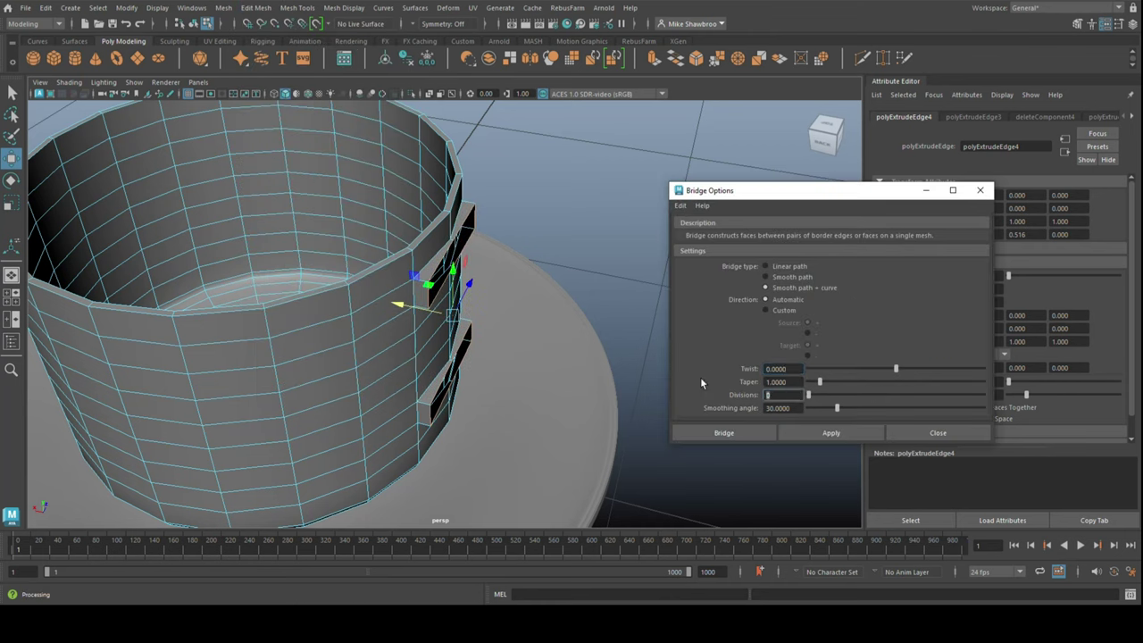
type("10")
left_click(724, 433)
- Select the handle faces, inspect the cup, and turn on smooth mesh preview
left_click(683, 222)
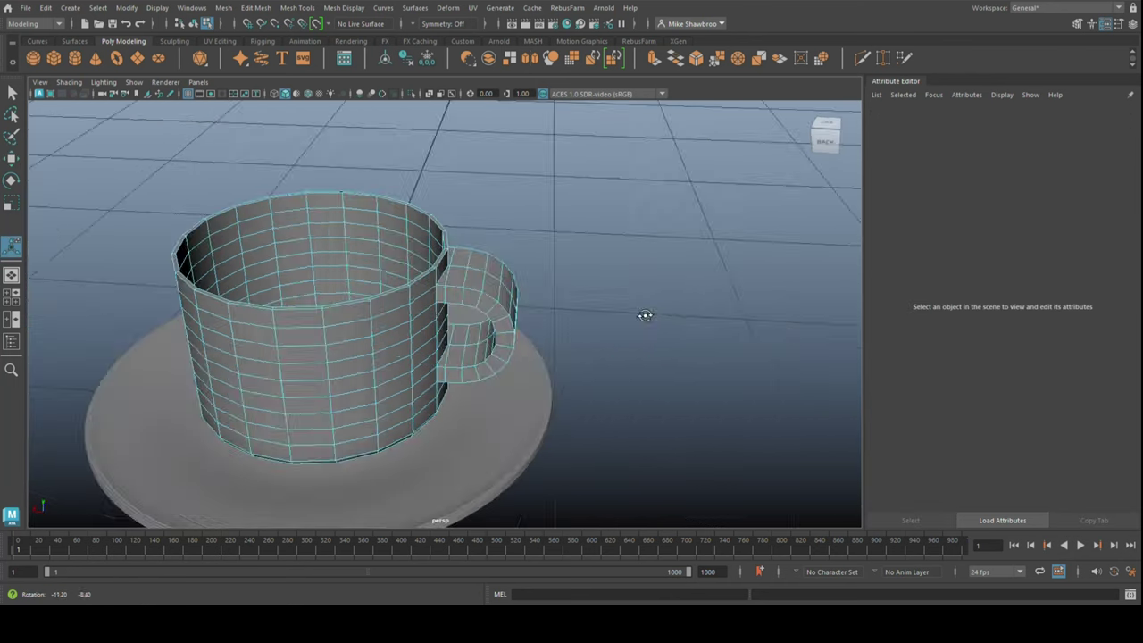
left_click_drag(683, 222, 562, 299, "alt")
mouse_move(556, 209)
left_mouse_down()
mouse_move(532, 377)
mouse_move(576, 434)
left_mouse_up()
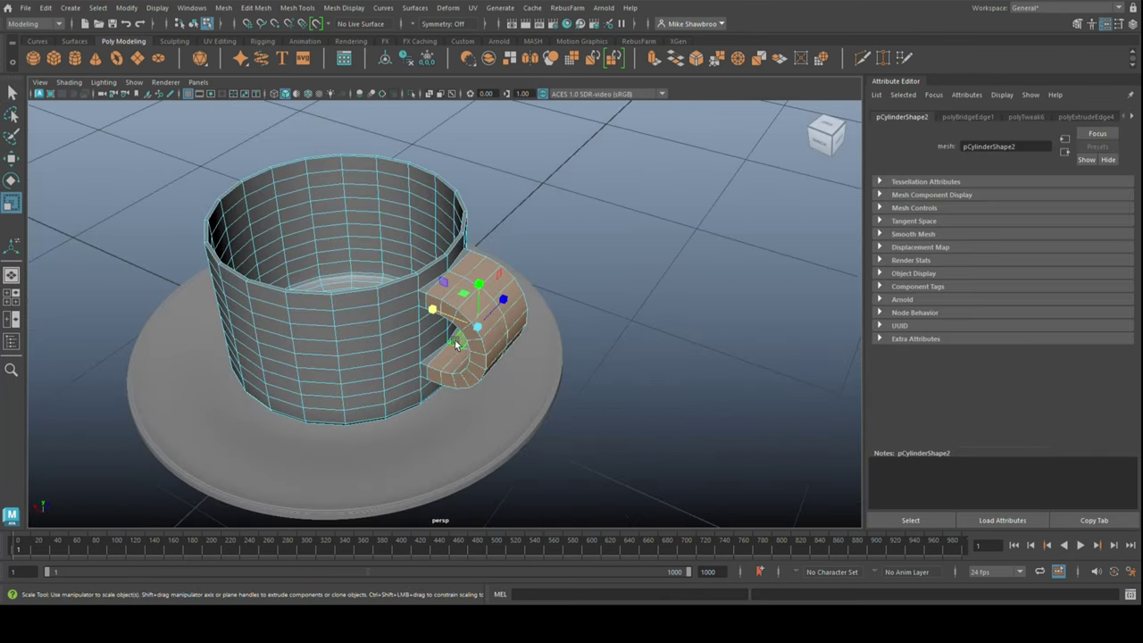
mouse_move(494, 349)
left_mouse_down("alt")
mouse_move(583, 355)
mouse_move(513, 308)
mouse_move(564, 275)
left_mouse_up("alt")
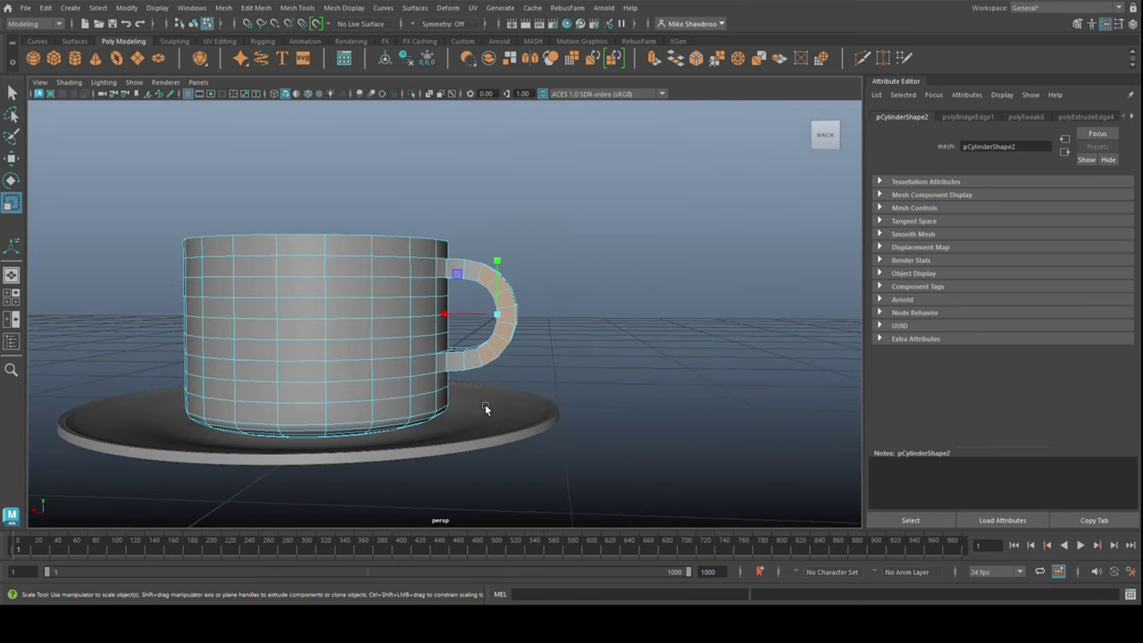
left_click_drag(484, 404, 520, 327, "alt")
right_click_drag(477, 225, 527, 195)
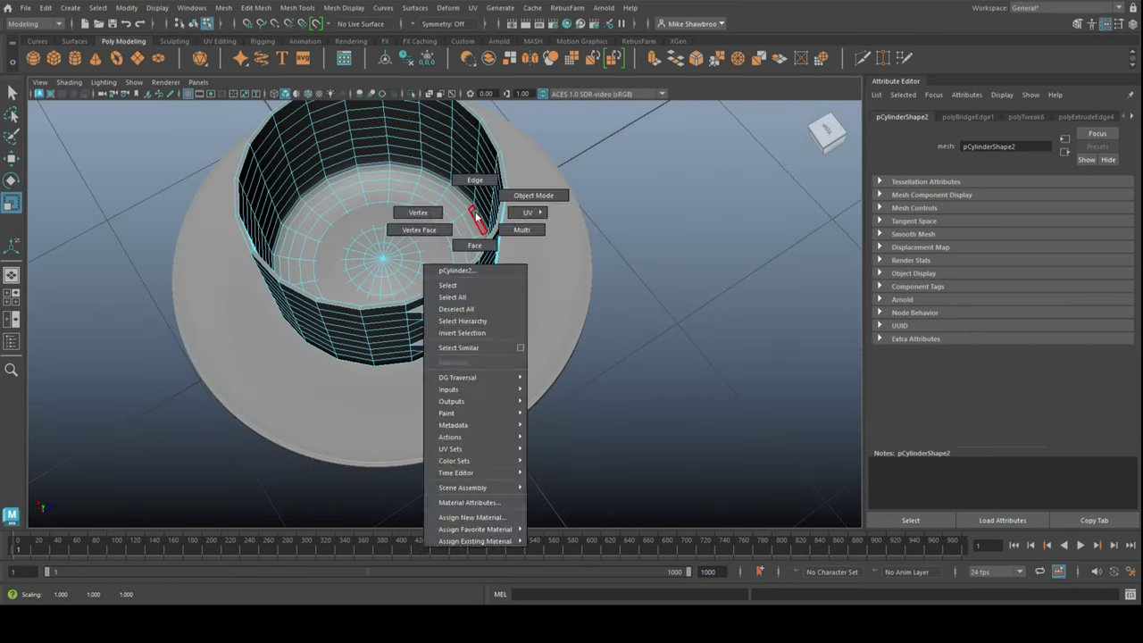
key("3")
- Select the handle faces in face mode and push them outward to the right
left_click(614, 348)
left_click(467, 322)
scroll(467, 312, "up", 3)
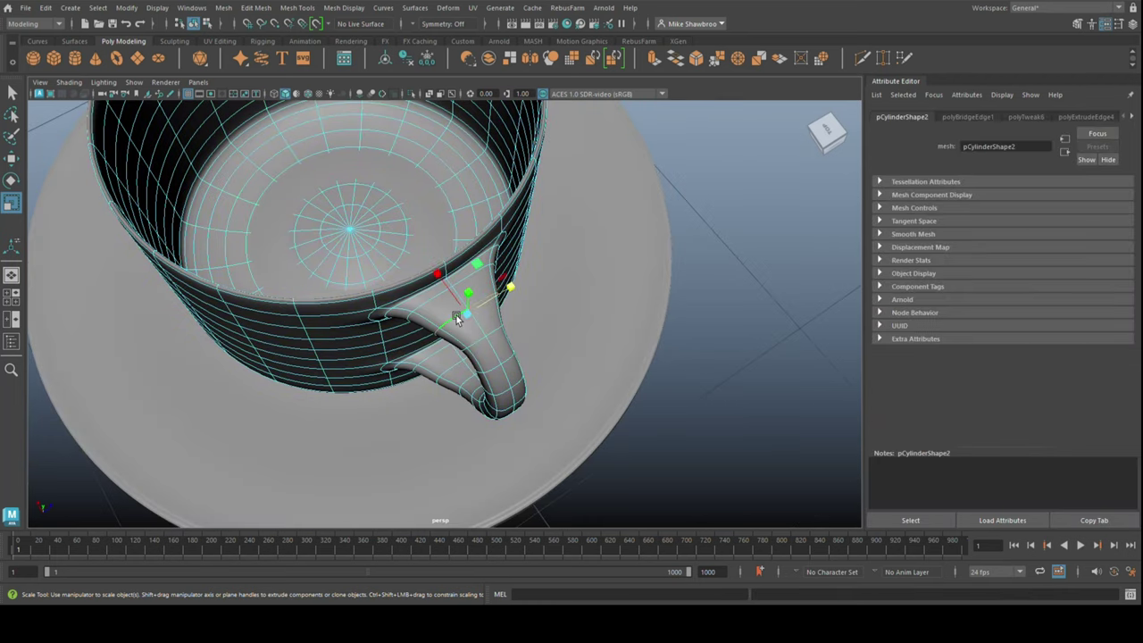
left_click(707, 396)
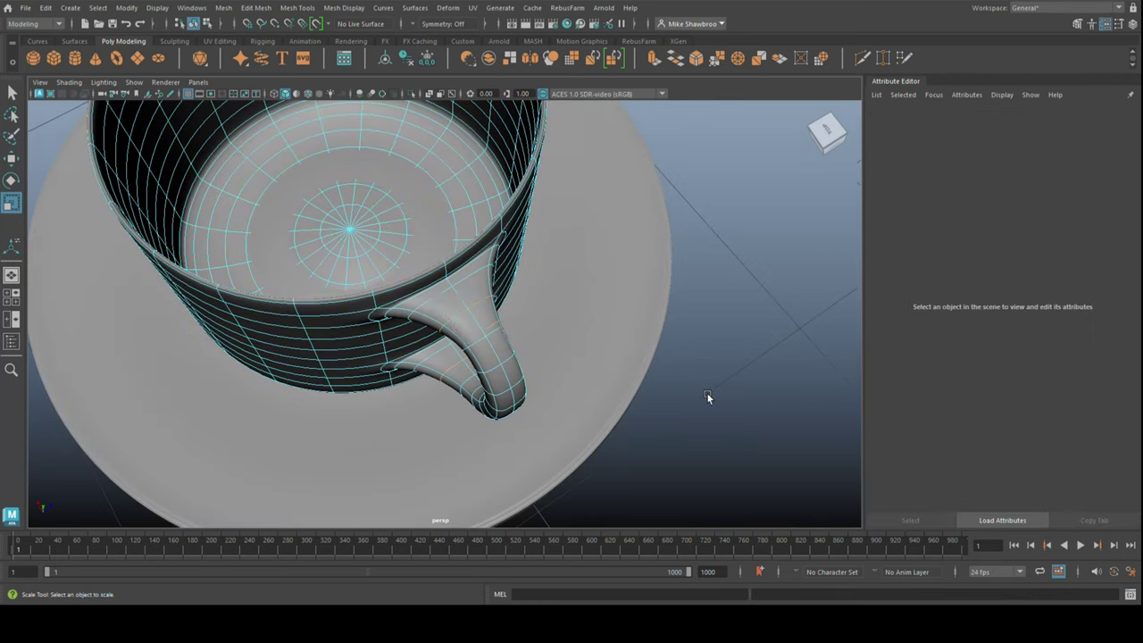
mouse_move(706, 395)
left_mouse_down("alt")
mouse_move(740, 351)
mouse_move(608, 327)
mouse_move(639, 338)
left_mouse_up("alt")
scroll(640, 338, "up", 3)
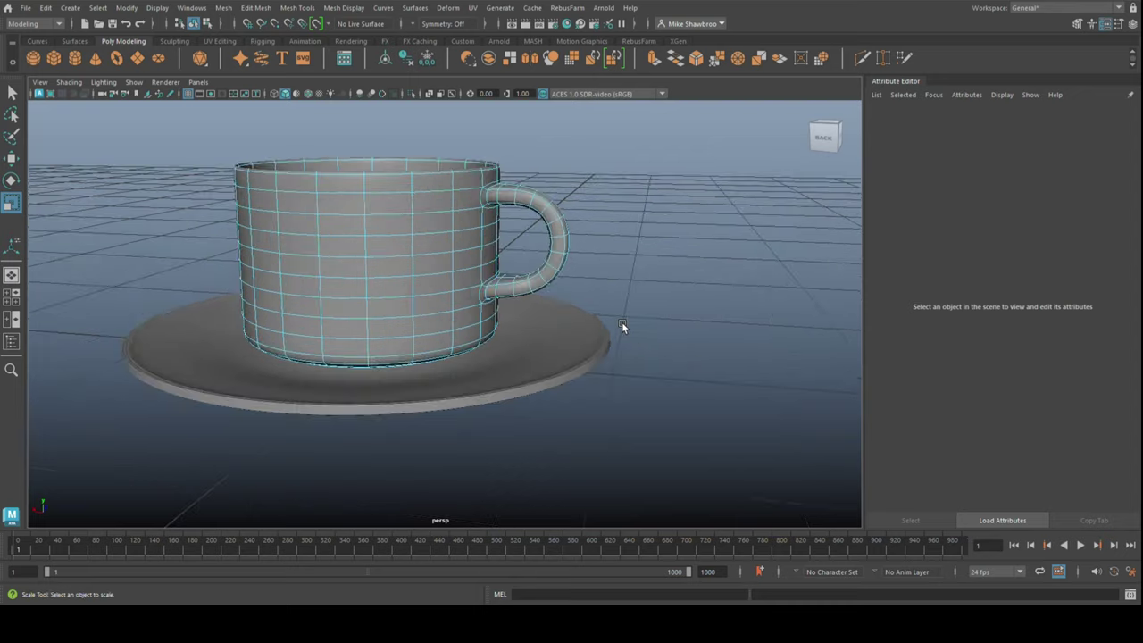
right_click(485, 268)
mouse_move(606, 227)
left_mouse_down()
mouse_move(485, 507)
mouse_move(497, 513)
left_mouse_up()
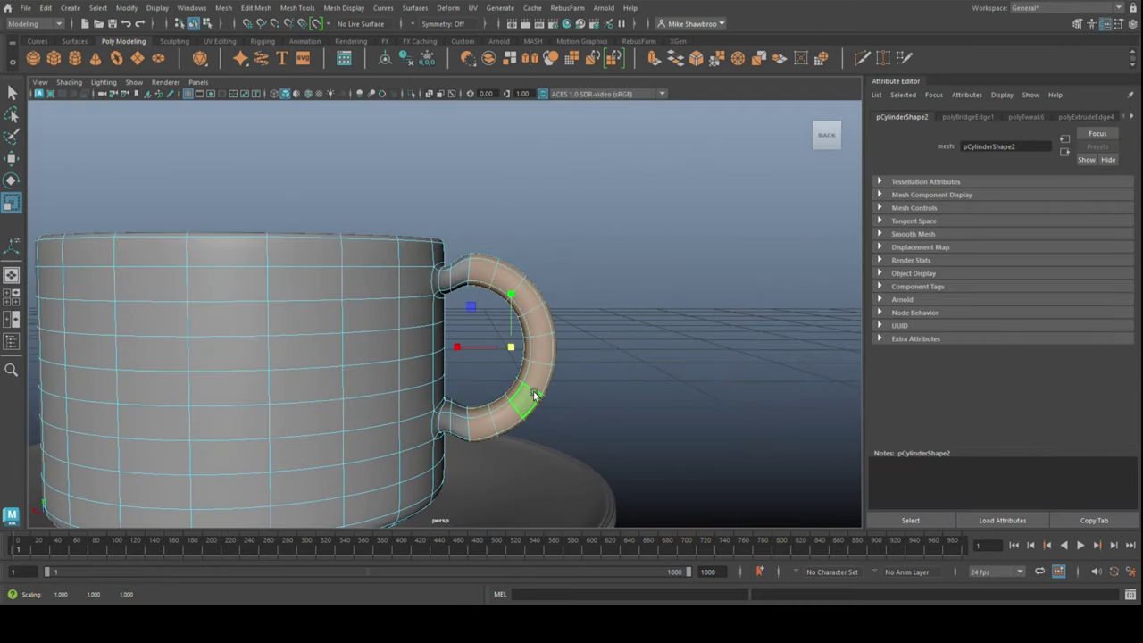
key("w")
left_click_drag(459, 350, 475, 362)
- Adjust the vertices where the handle meets the cup, then return to object mode
right_click_drag(536, 268, 536, 234)
left_click_drag(474, 243, 479, 284)
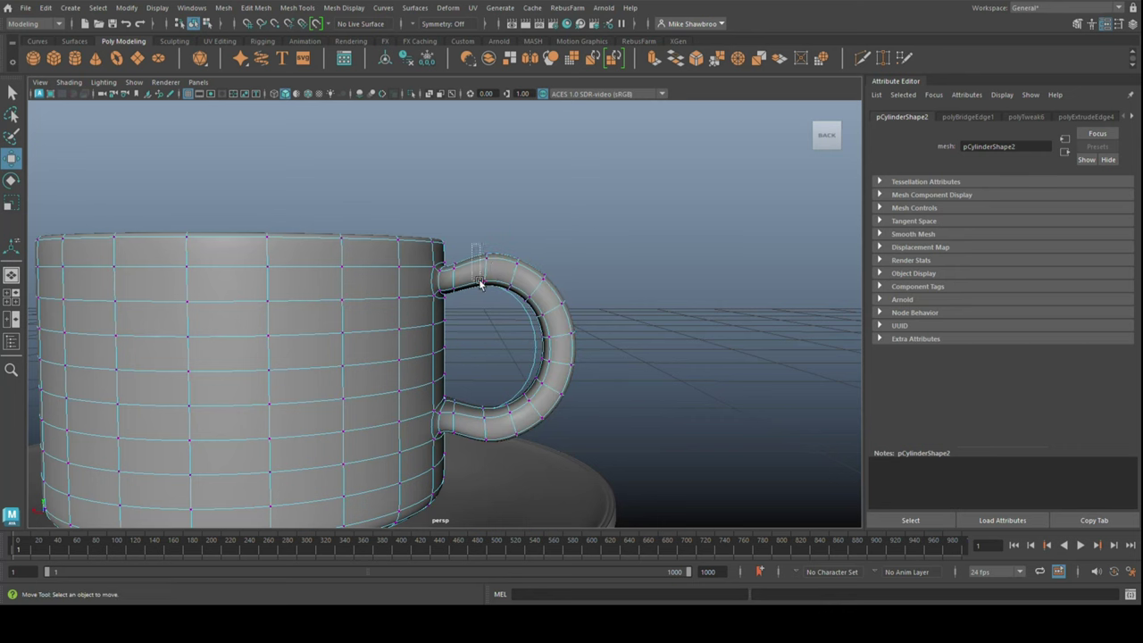
left_click(581, 393)
scroll(580, 393, "down", 5)
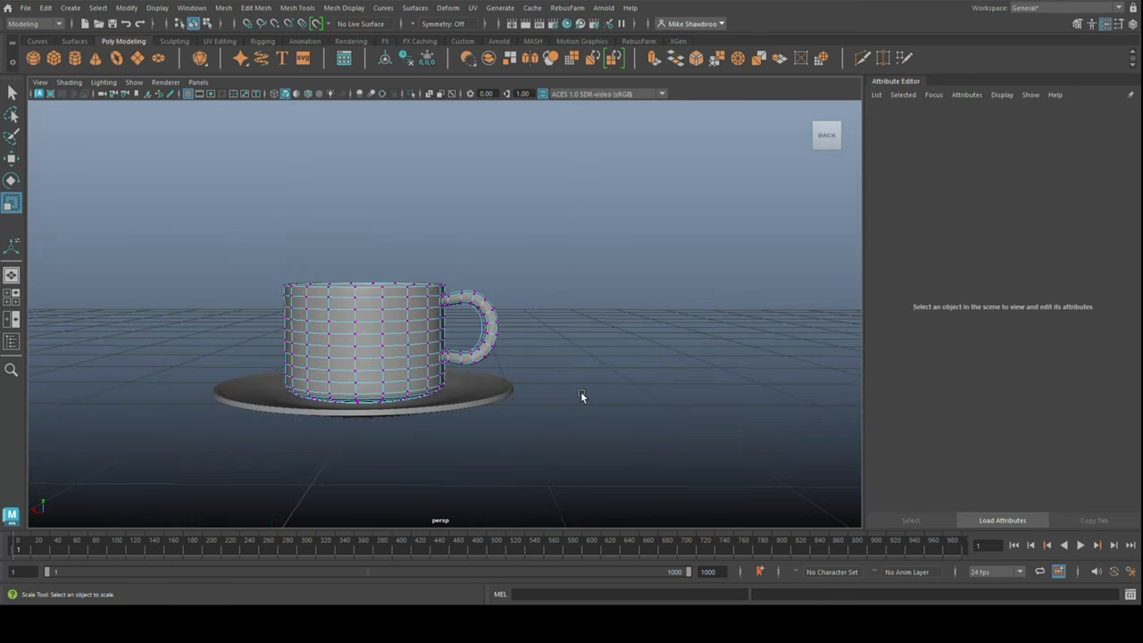
left_click_drag(581, 396, 628, 215, "alt")
key("F8")
scroll(389, 384, "up", 3)
- Create a polygon plane and scale it into a wide floor under the cup and saucer
left_click(393, 451)
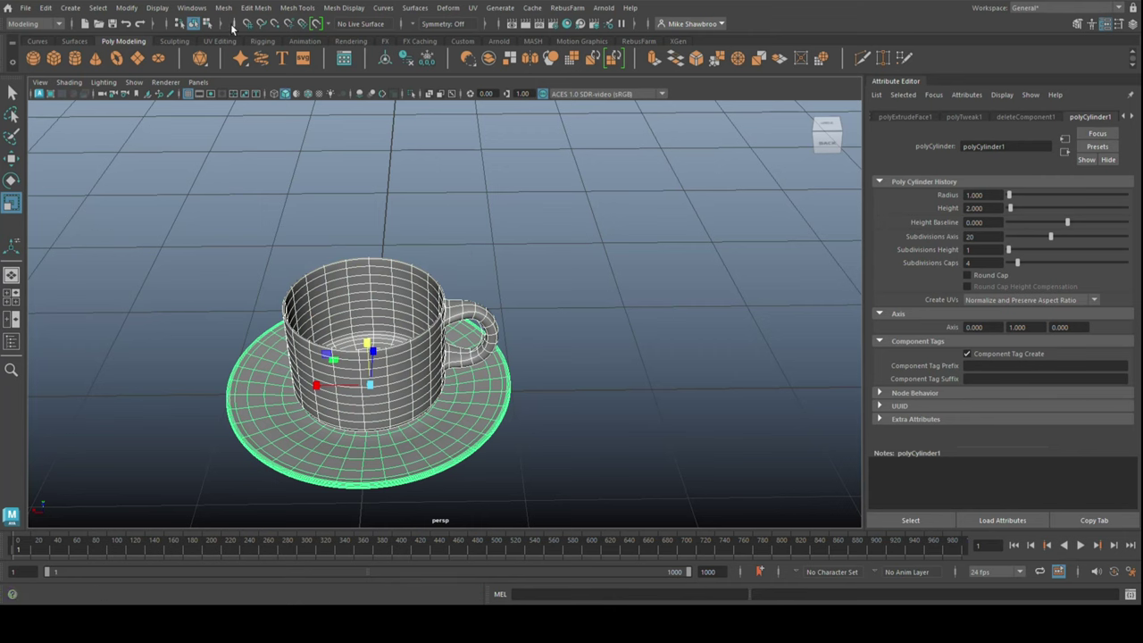
left_click(375, 358)
left_click(223, 8)
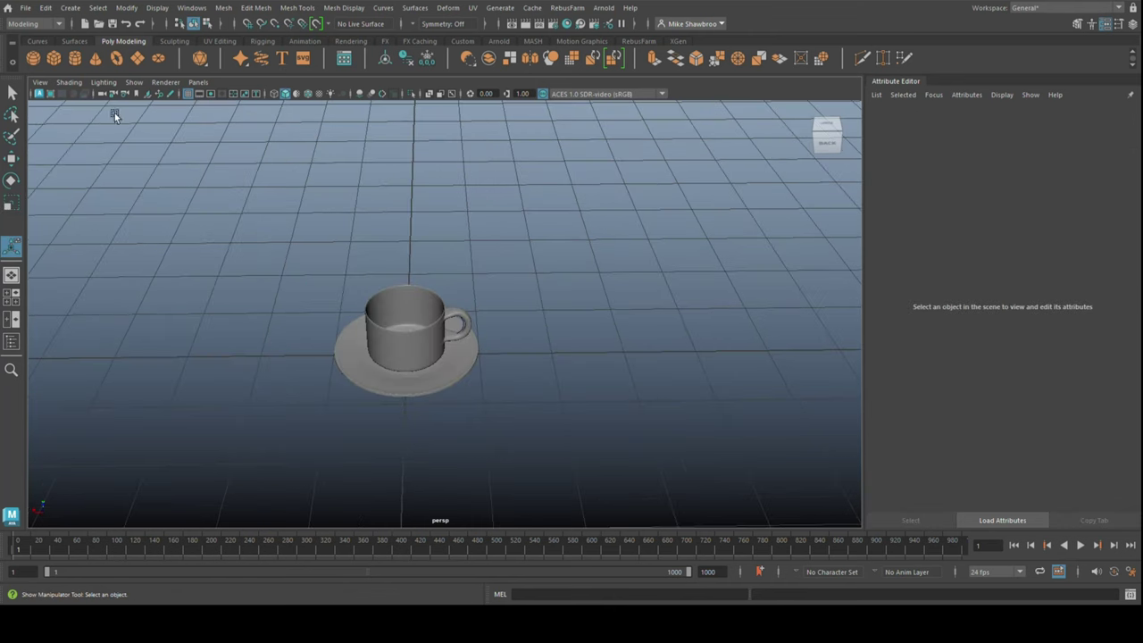
left_click(137, 58)
mouse_move(665, 335)
left_mouse_down()
mouse_move(720, 386)
mouse_move(564, 359)
mouse_move(550, 372)
mouse_move(511, 371)
left_mouse_up()
- Add a directional light, tilt it toward the cup and raise its intensity to about 2
left_click(69, 8)
left_click(268, 82)
key("w")
scroll(400, 326, "down", 3)
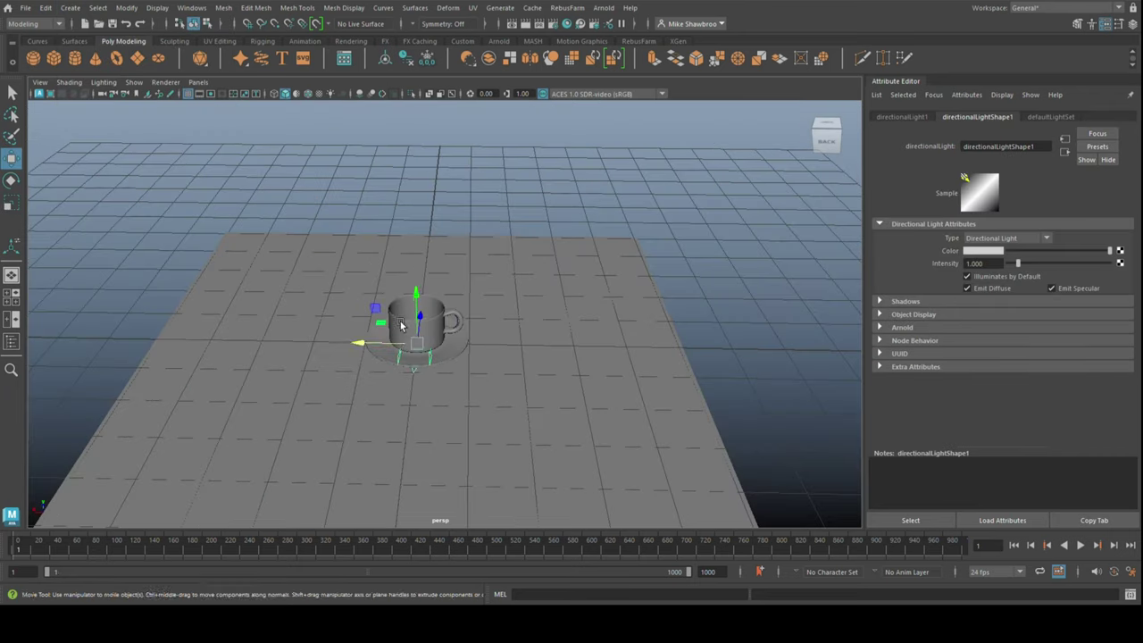
key("e")
key("7")
left_click_drag(427, 221, 375, 295)
mouse_move(375, 295)
left_mouse_down("alt")
mouse_move(281, 365)
mouse_move(421, 227)
left_mouse_up("alt")
key("w")
left_click_drag(1019, 264, 1029, 264)
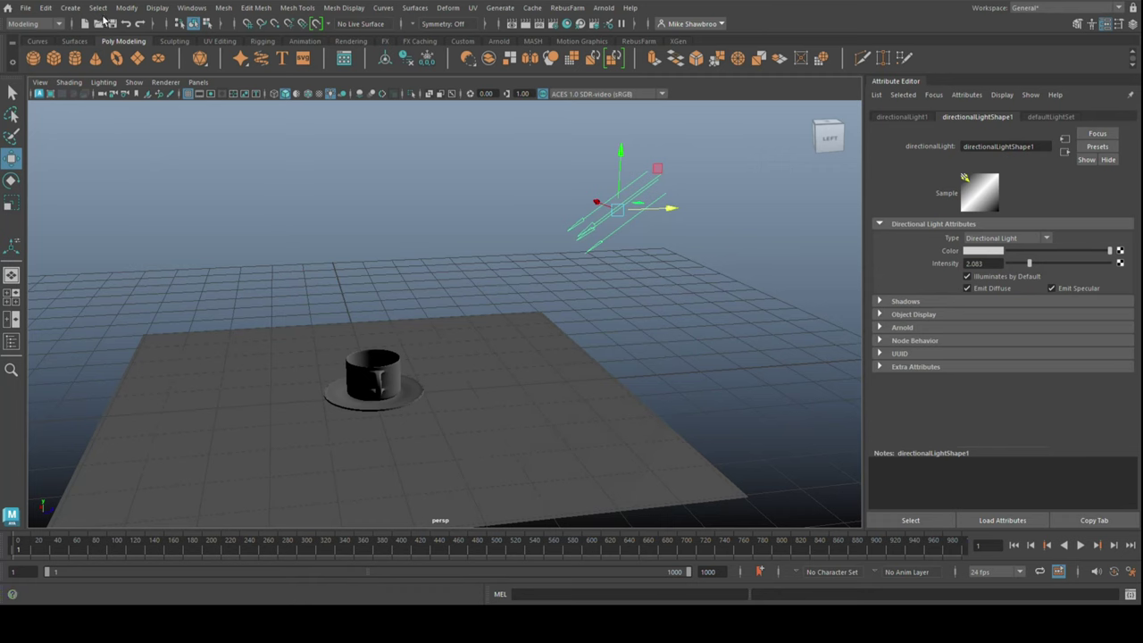
- Add a spotlight and raise it high above the cup
left_click(70, 7)
left_click(287, 126)
scroll(408, 294, "down", 2)
mouse_move(408, 291)
left_mouse_down()
mouse_move(408, 191)
mouse_move(393, 310)
left_mouse_up()
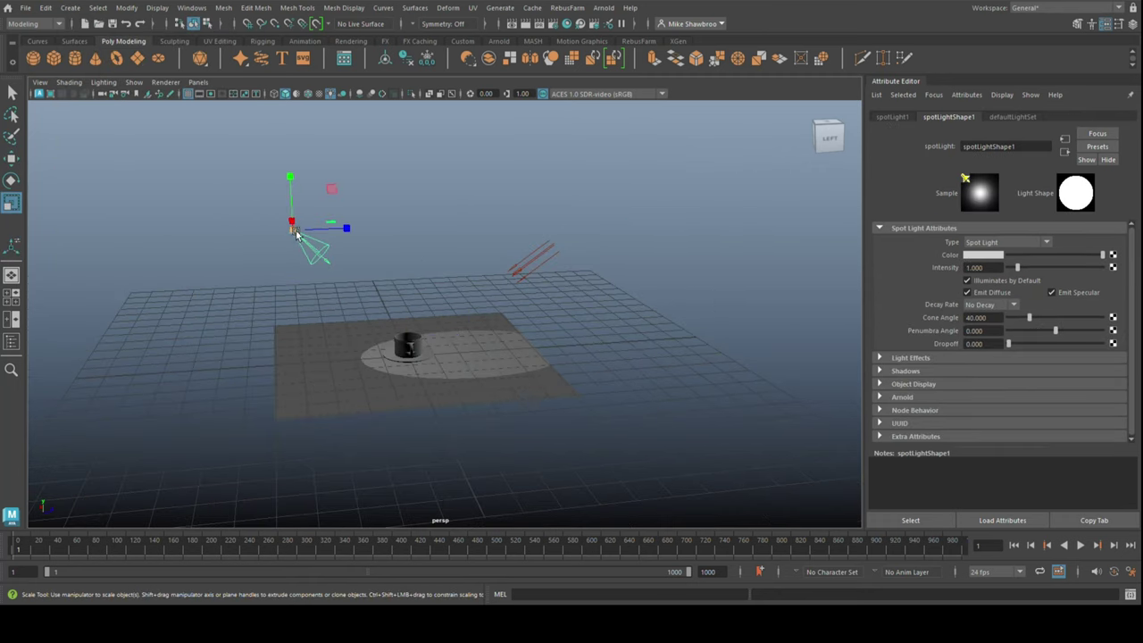
- Widen the spotlight cone angle to about 107.3, then duplicate it and move the copy aside
left_click_drag(1032, 318, 1062, 318)
key("ctrl+d")
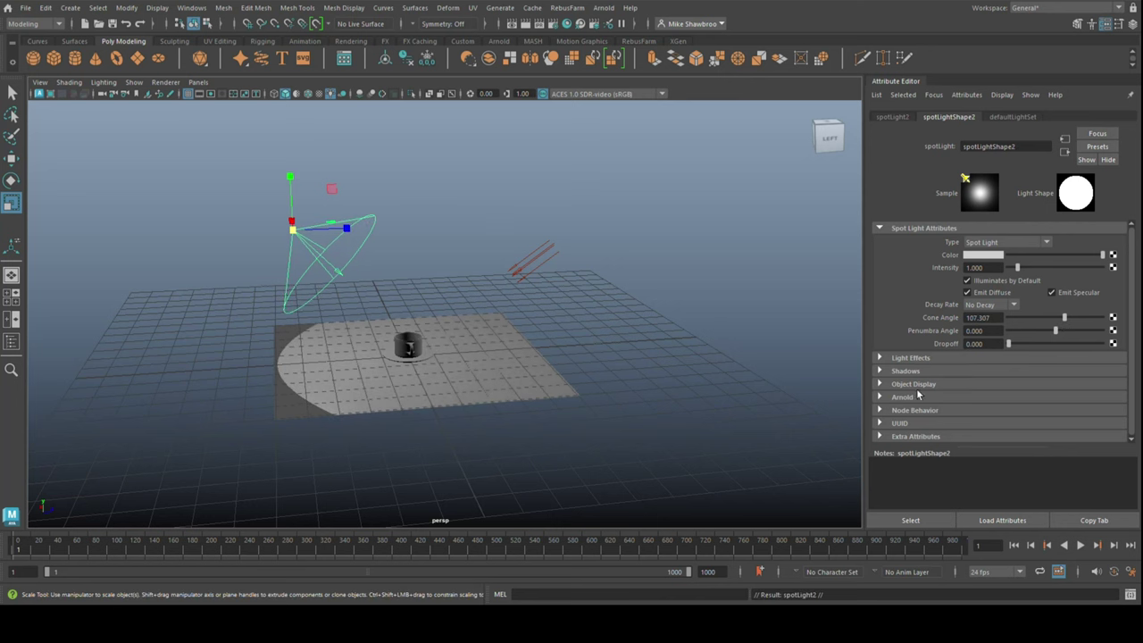
key("w")
left_click_drag(351, 240, 429, 240)
left_click_drag(425, 313, 670, 353, "alt")
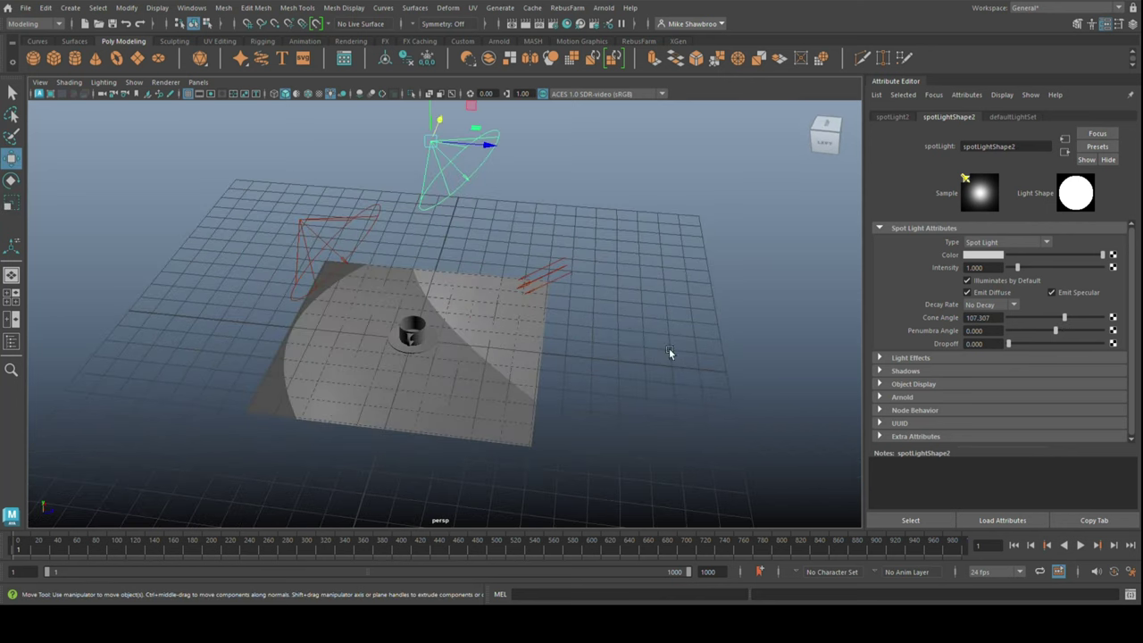
left_click_drag(519, 239, 471, 323, "alt")
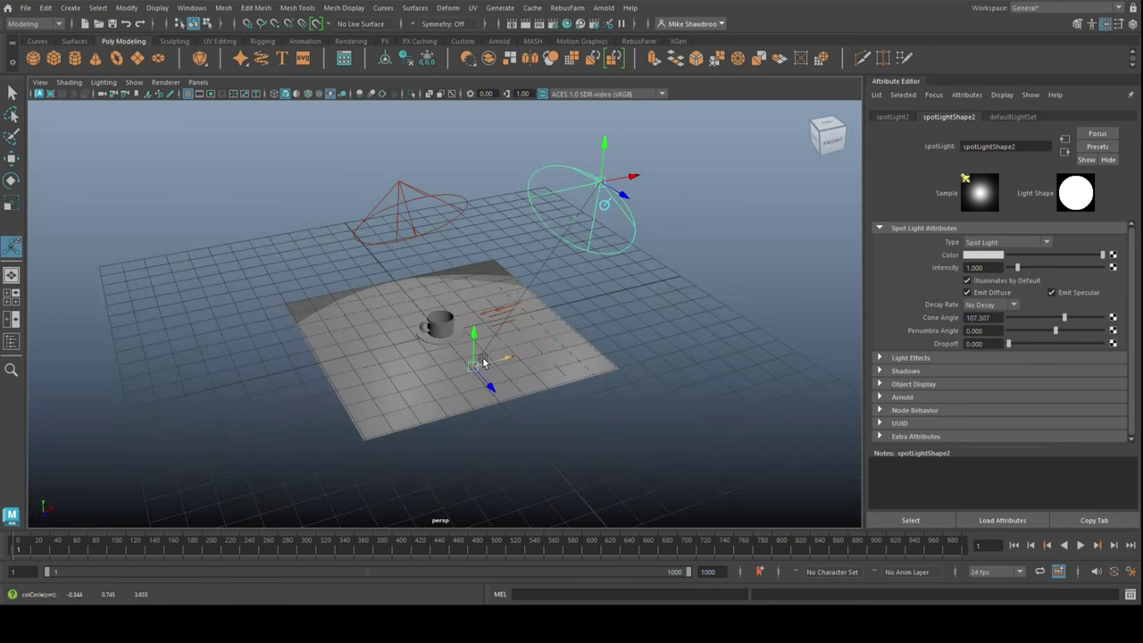
right_click_drag(465, 355, 477, 470, "alt")
mouse_move(477, 470)
left_mouse_down("alt")
mouse_move(592, 334)
mouse_move(644, 408)
left_mouse_up("alt")
left_click(607, 9)
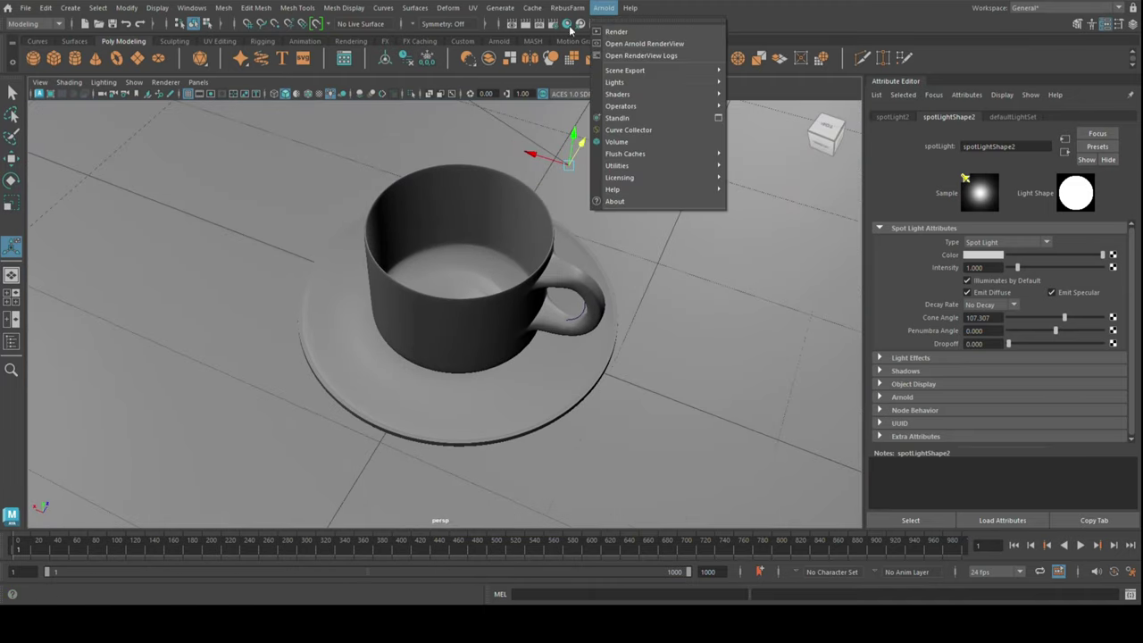
- Start an interactive Arnold render, then move aside and minimize the render window
left_click(542, 25)
left_click_drag(543, 99, 1001, 105)
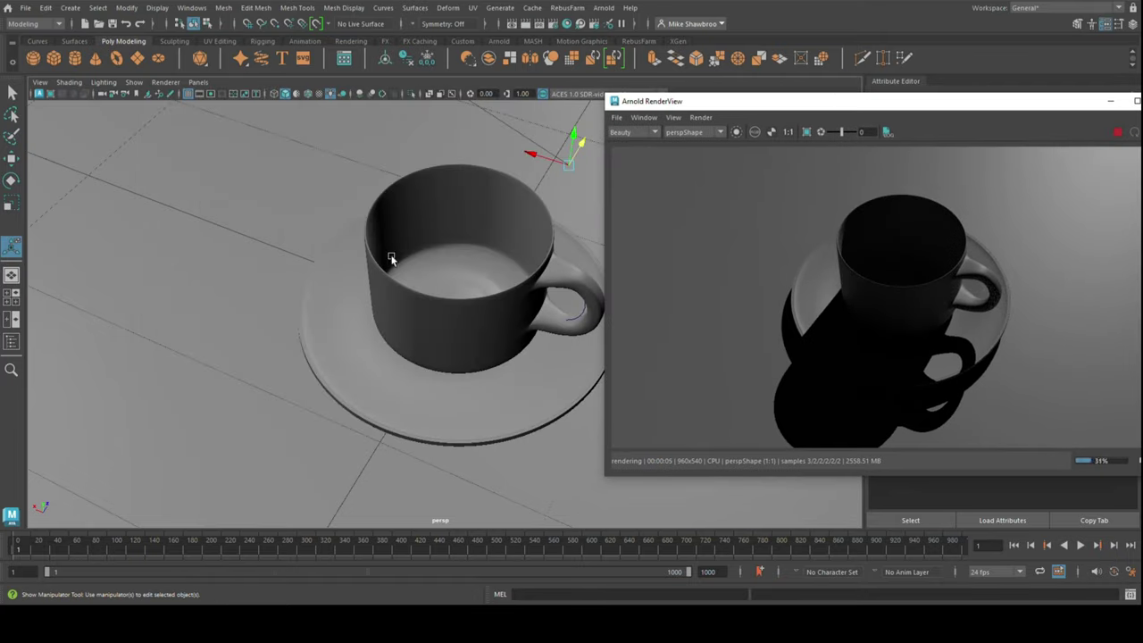
left_click(1112, 103)
- Duplicate a spotlight, place it near the cup and dim it to 0.256 intensity
key("ctrl+d")
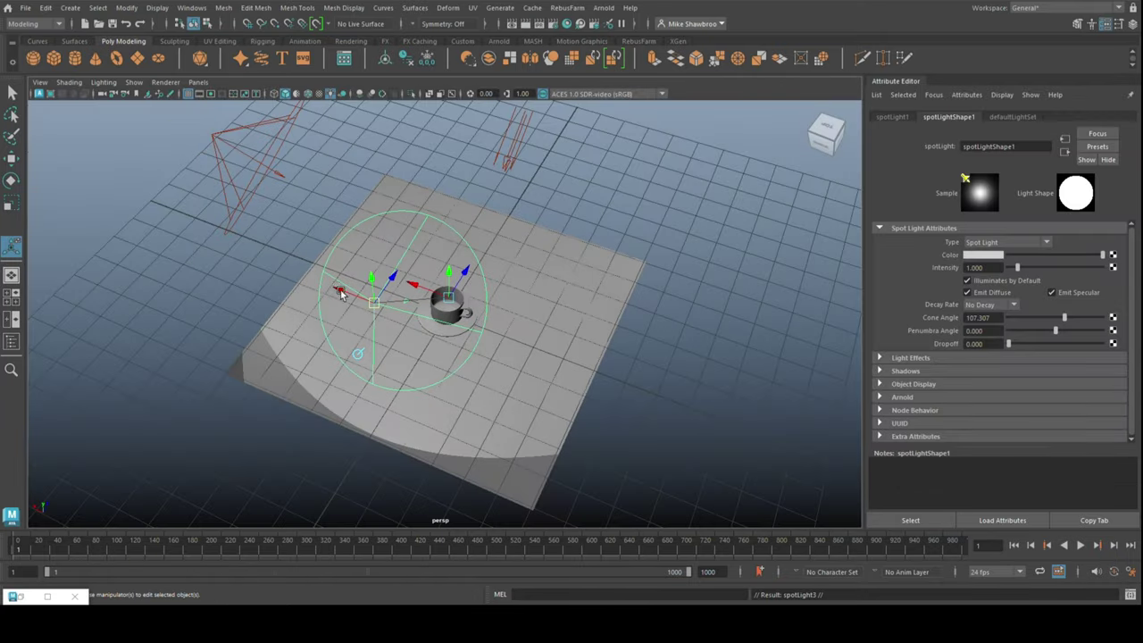
middle_click_drag(528, 365, 611, 375)
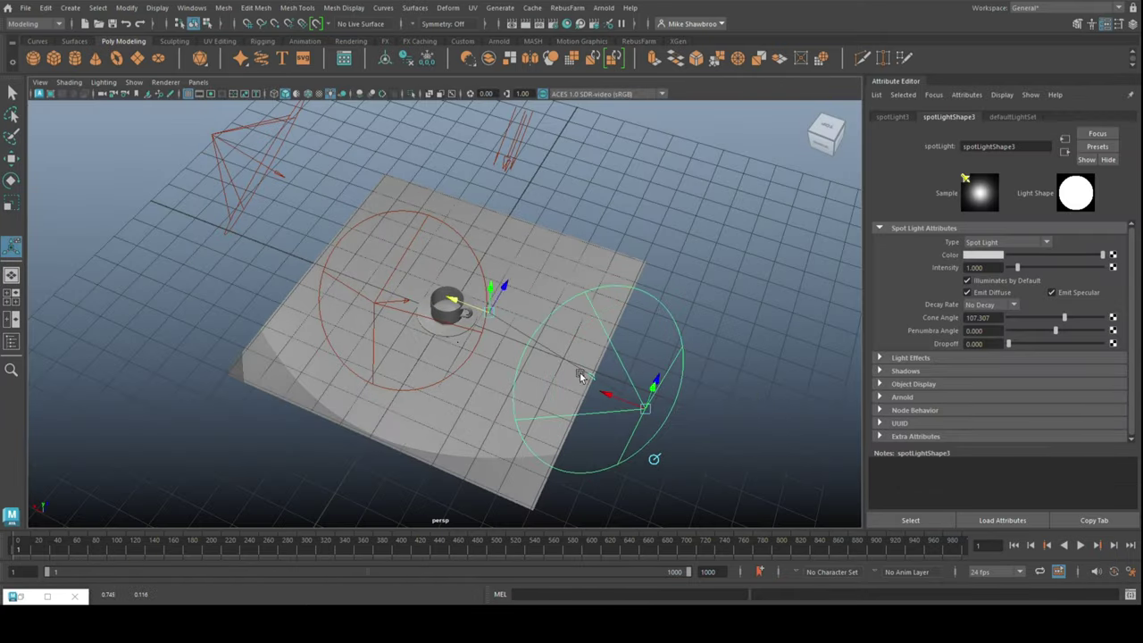
left_click_drag(581, 378, 357, 340, "alt")
middle_click_drag(357, 339, 556, 373)
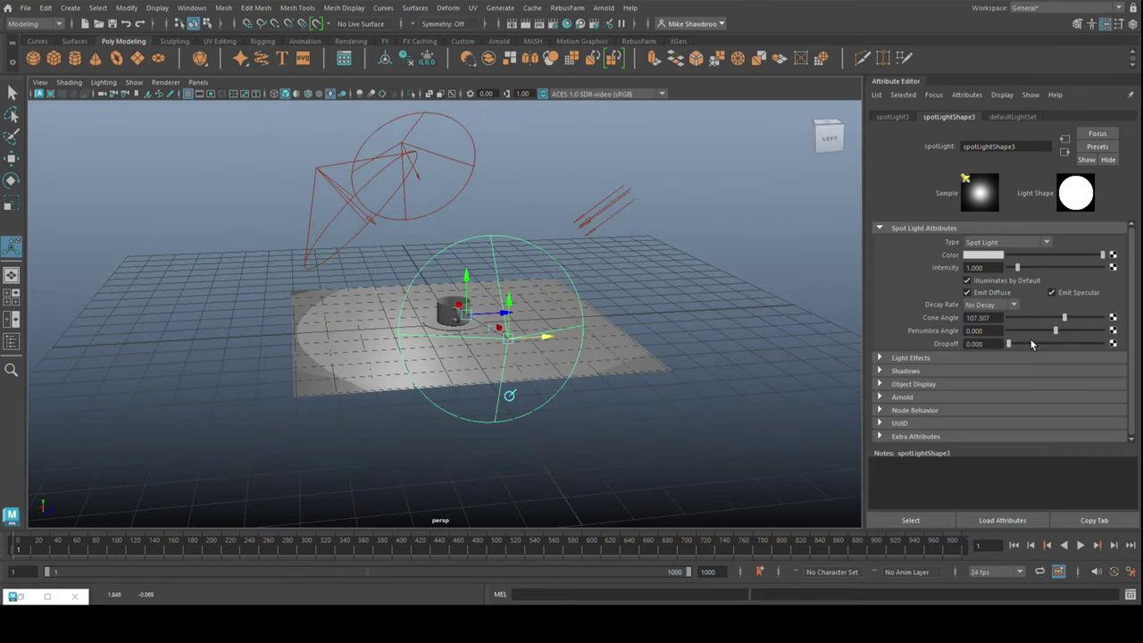
left_click_drag(1019, 267, 1012, 267)
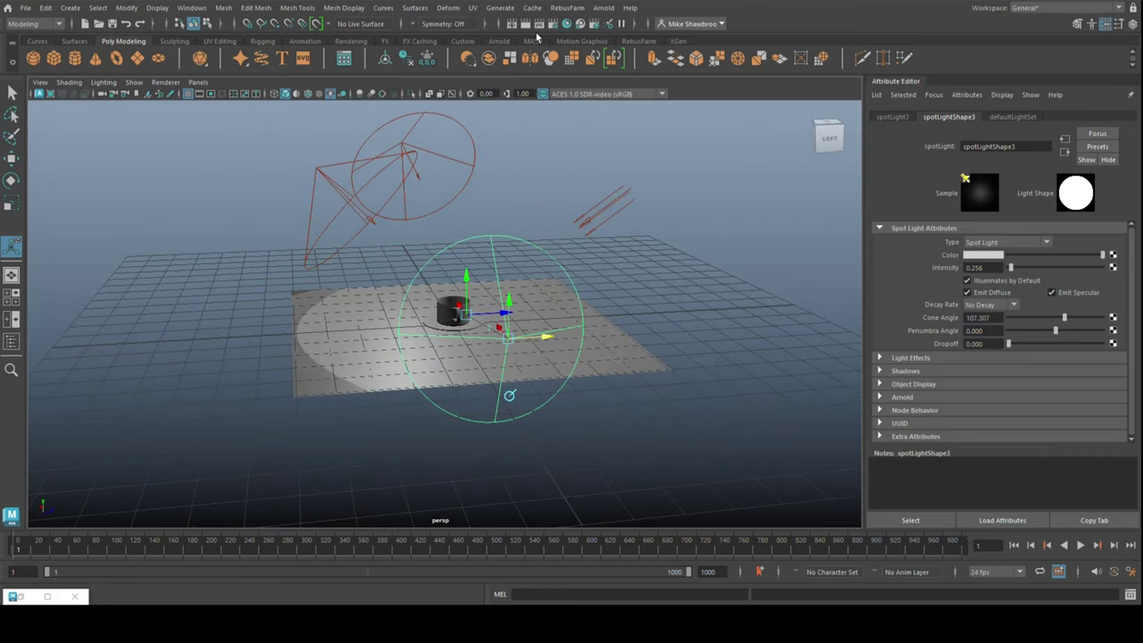
- Restore the Arnold RenderView, dolly in close on the cup, and float the render window
left_click(65, 597)
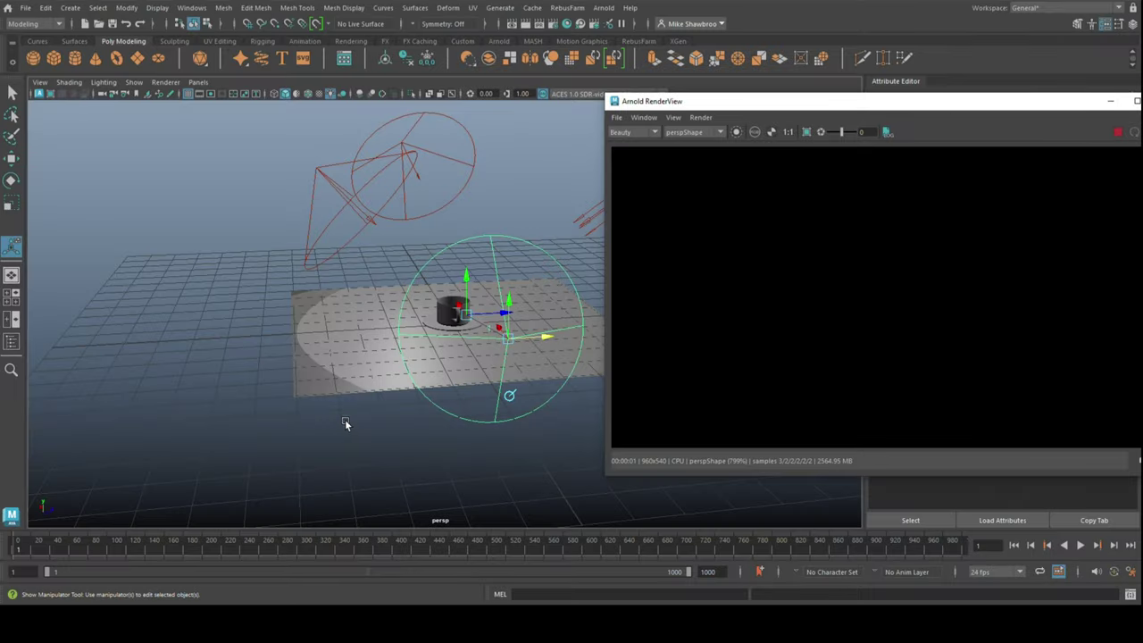
mouse_move(226, 435)
left_mouse_down("alt")
mouse_move(179, 428)
mouse_move(242, 408)
mouse_move(235, 446)
left_mouse_up("alt")
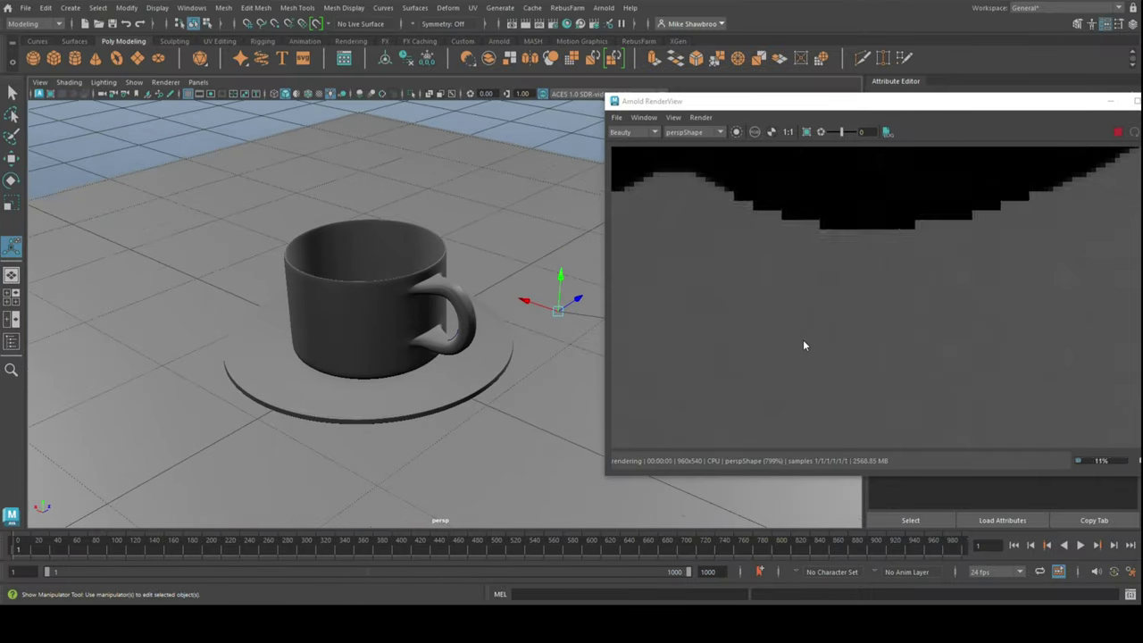
left_click(198, 82)
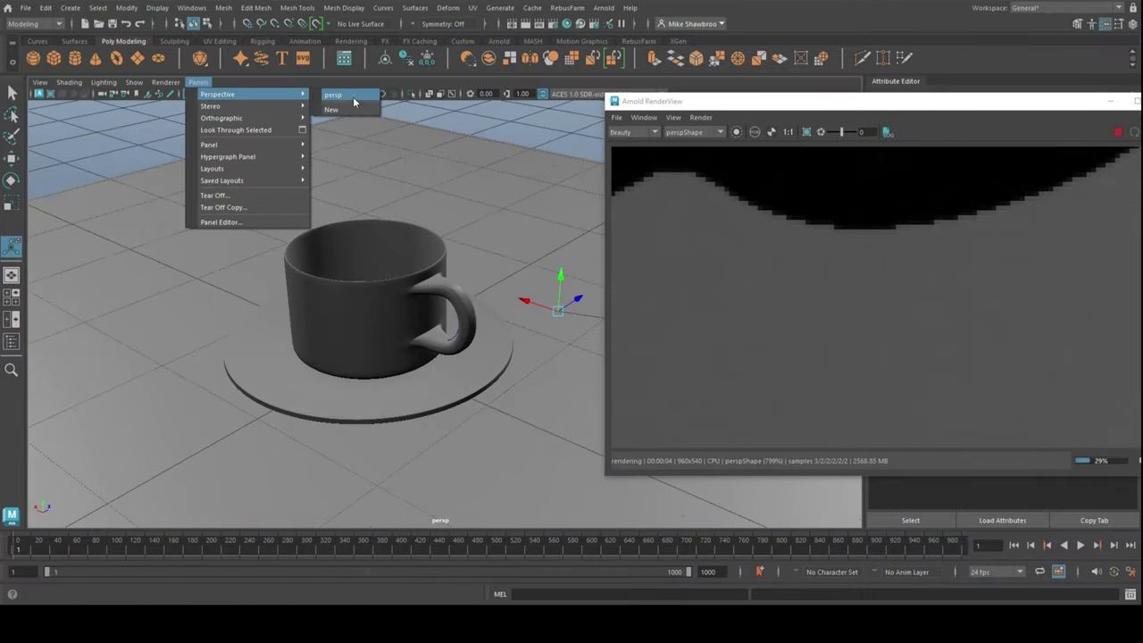
left_click_drag(804, 101, 734, 134)
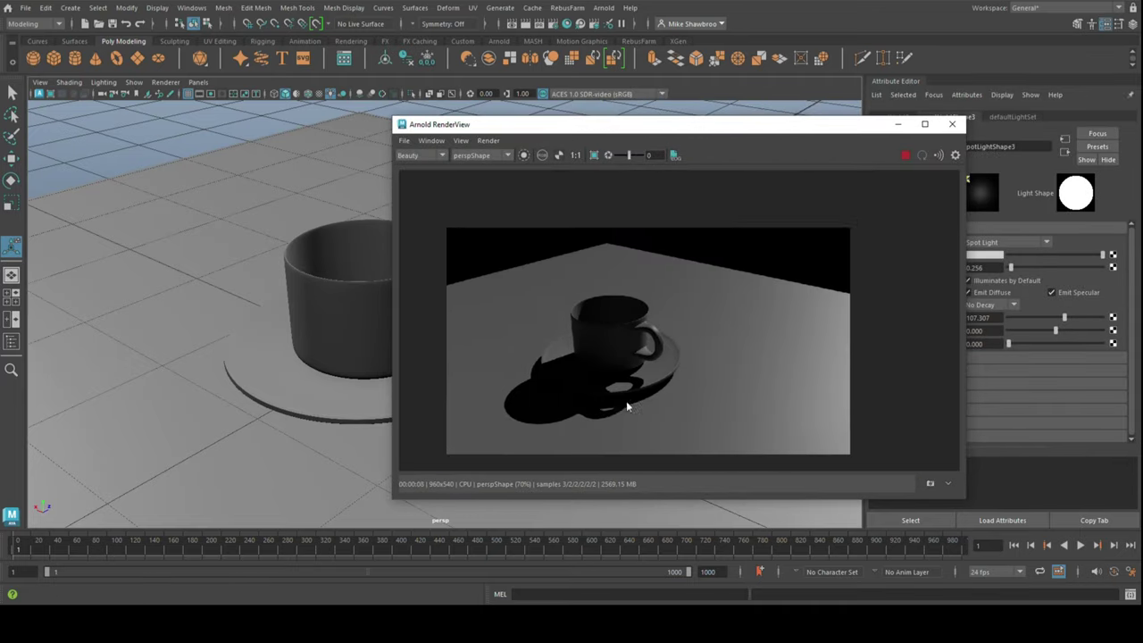
- Move spotLight1's origin, raise its intensity to 2.179, then raise spotLight2's intensity
left_click_drag(500, 125, 1142, 75)
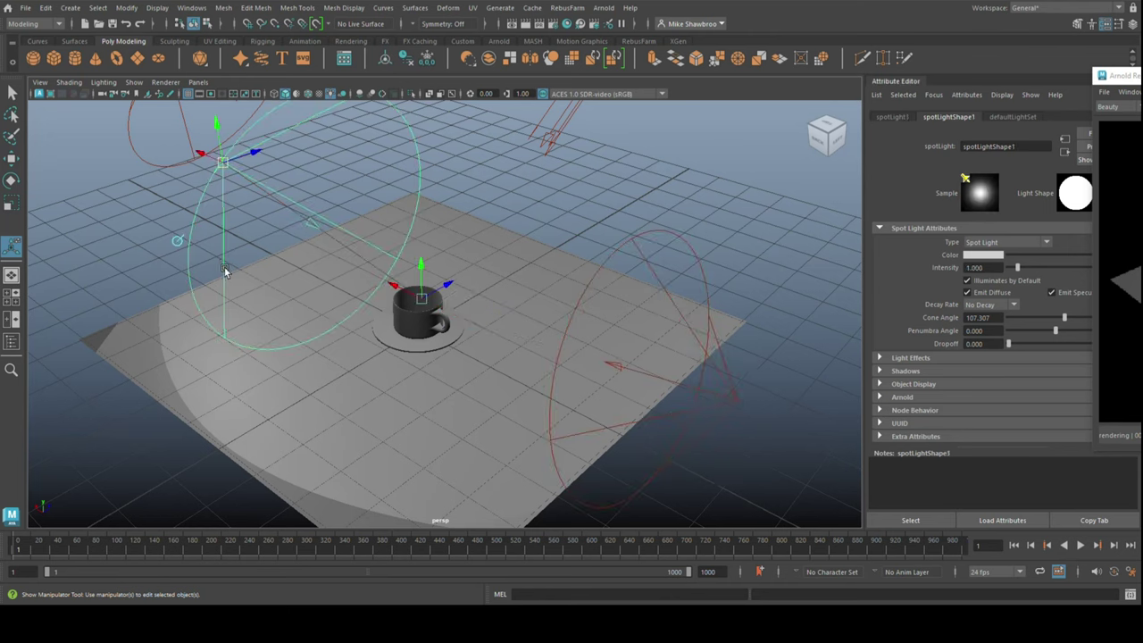
left_click_drag(224, 268, 217, 217)
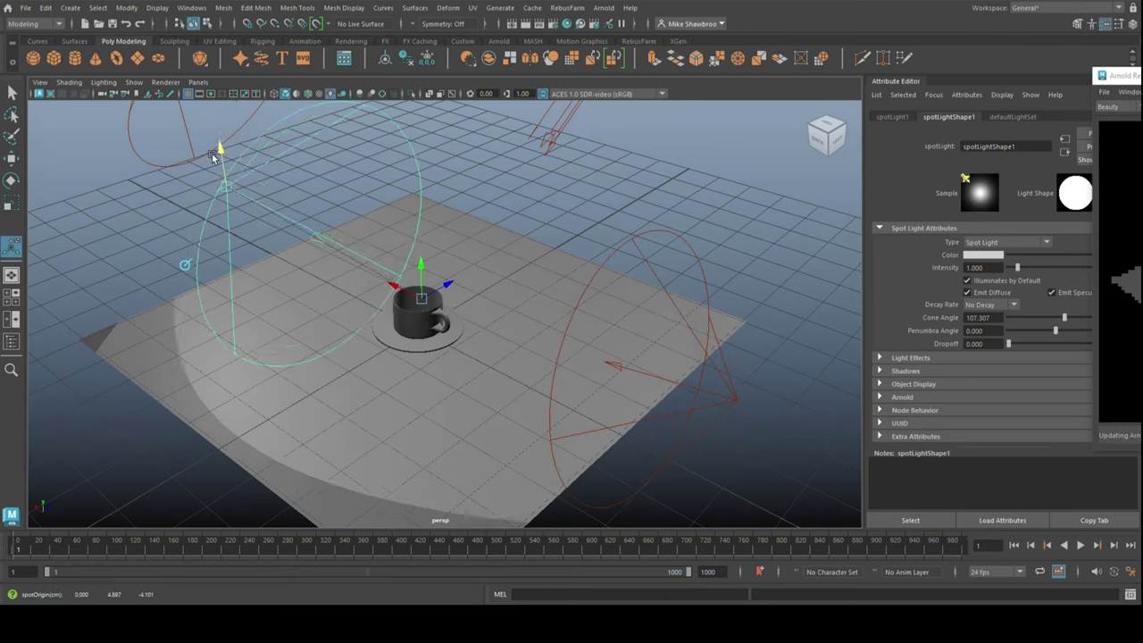
left_click_drag(1018, 267, 1051, 280)
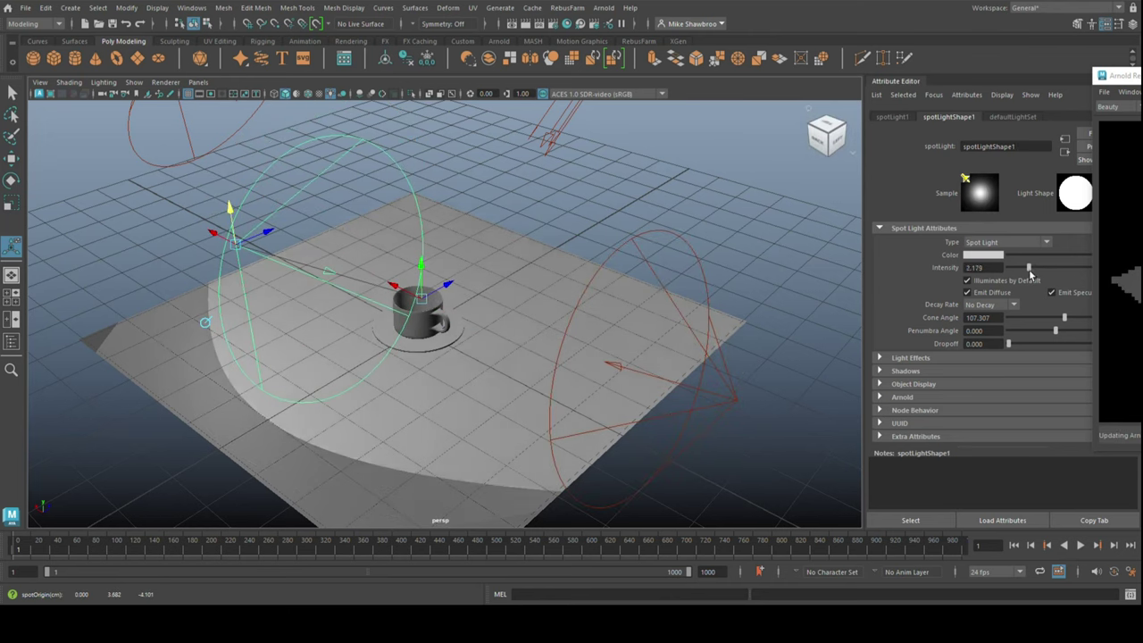
left_click(219, 151)
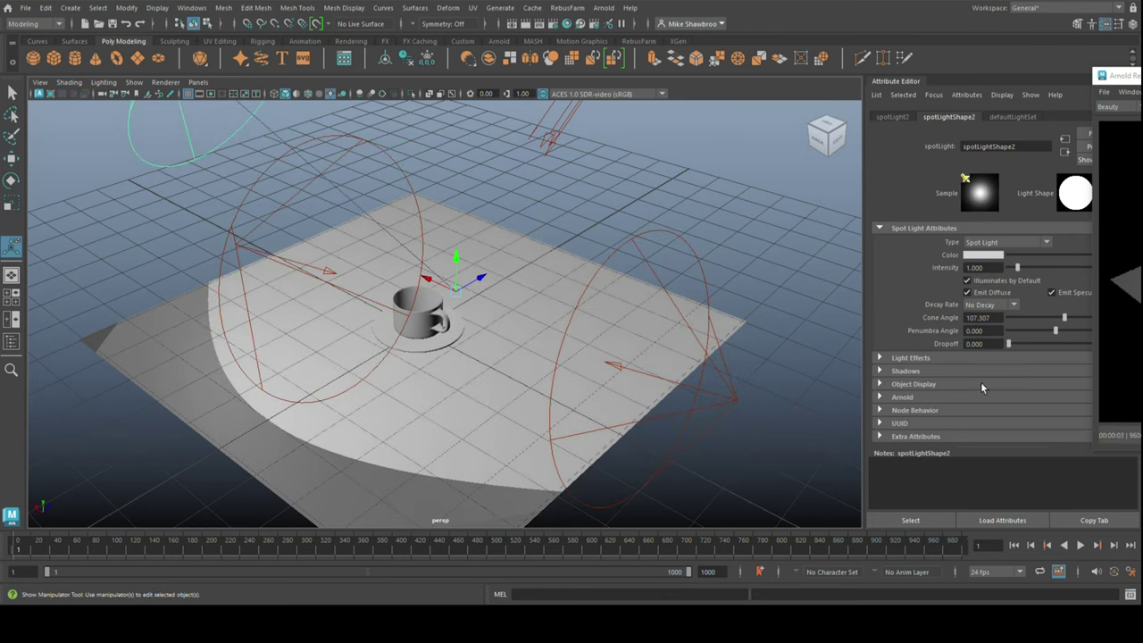
left_click_drag(1015, 277, 1046, 272)
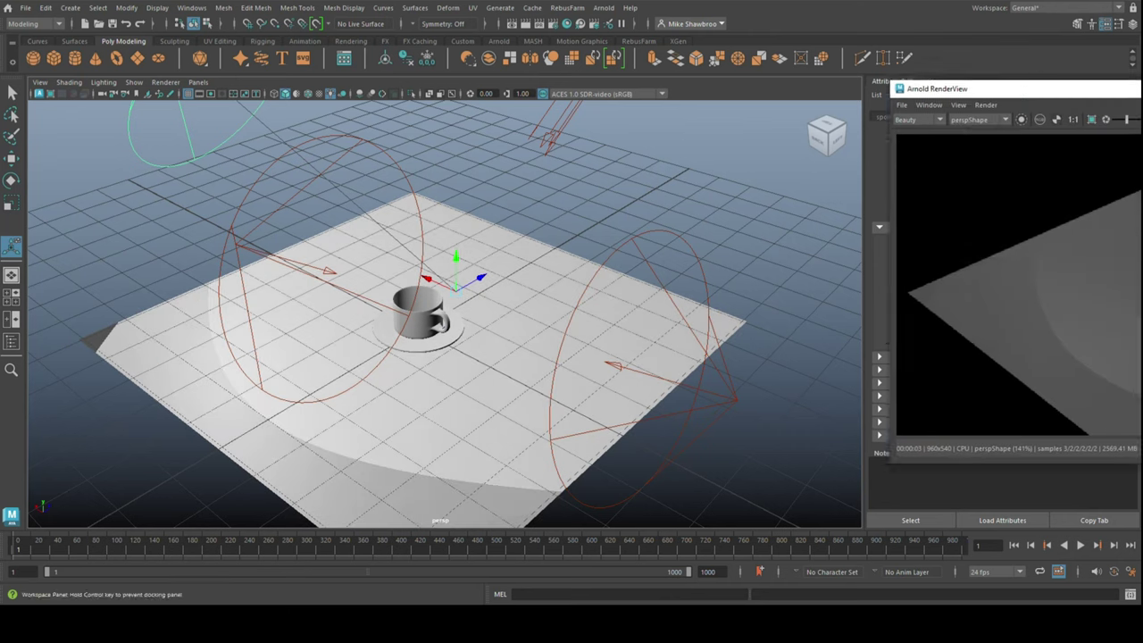
- Zoom the viewport in on the cup and saucer, then select the floor plane
scroll(510, 378, "up", 5)
scroll(403, 417, "up", 3)
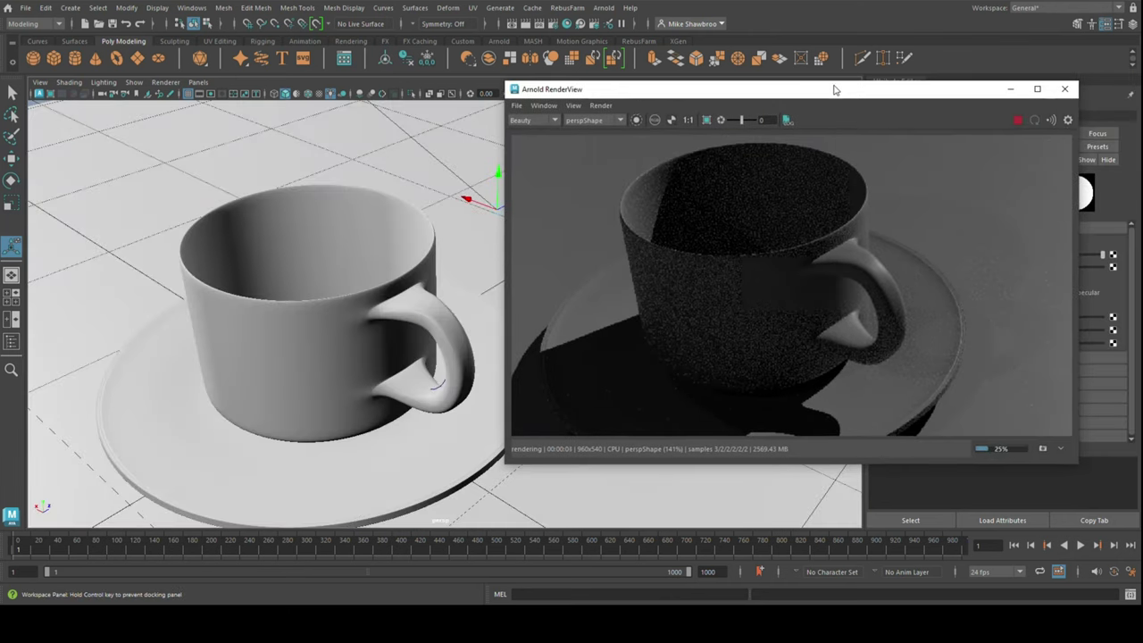
scroll(373, 399, "down", 5)
left_click(110, 293)
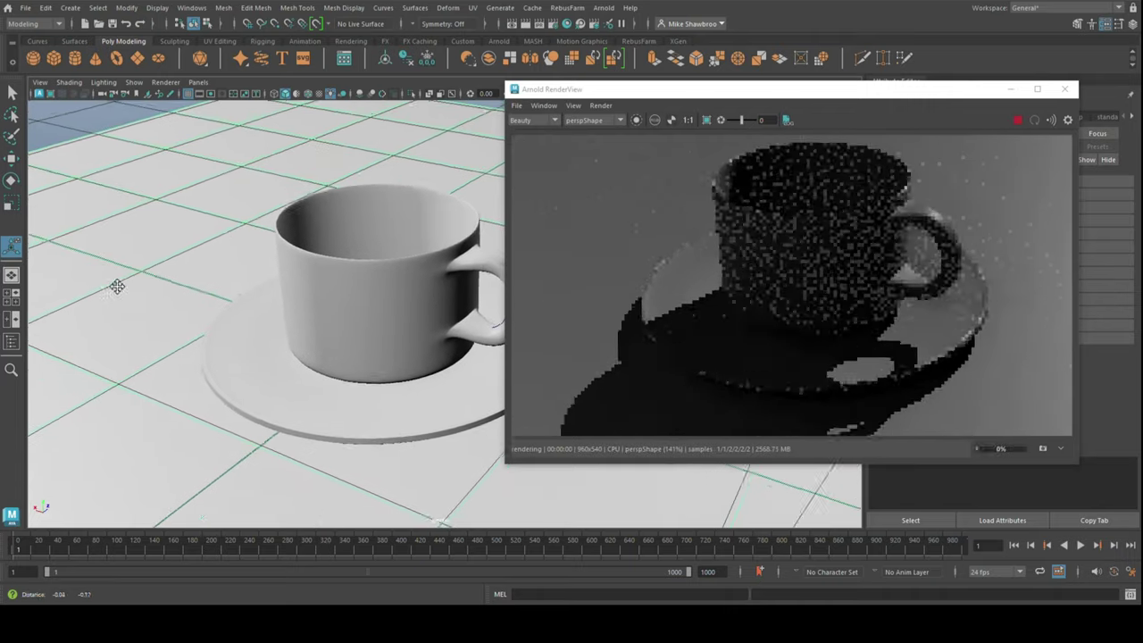